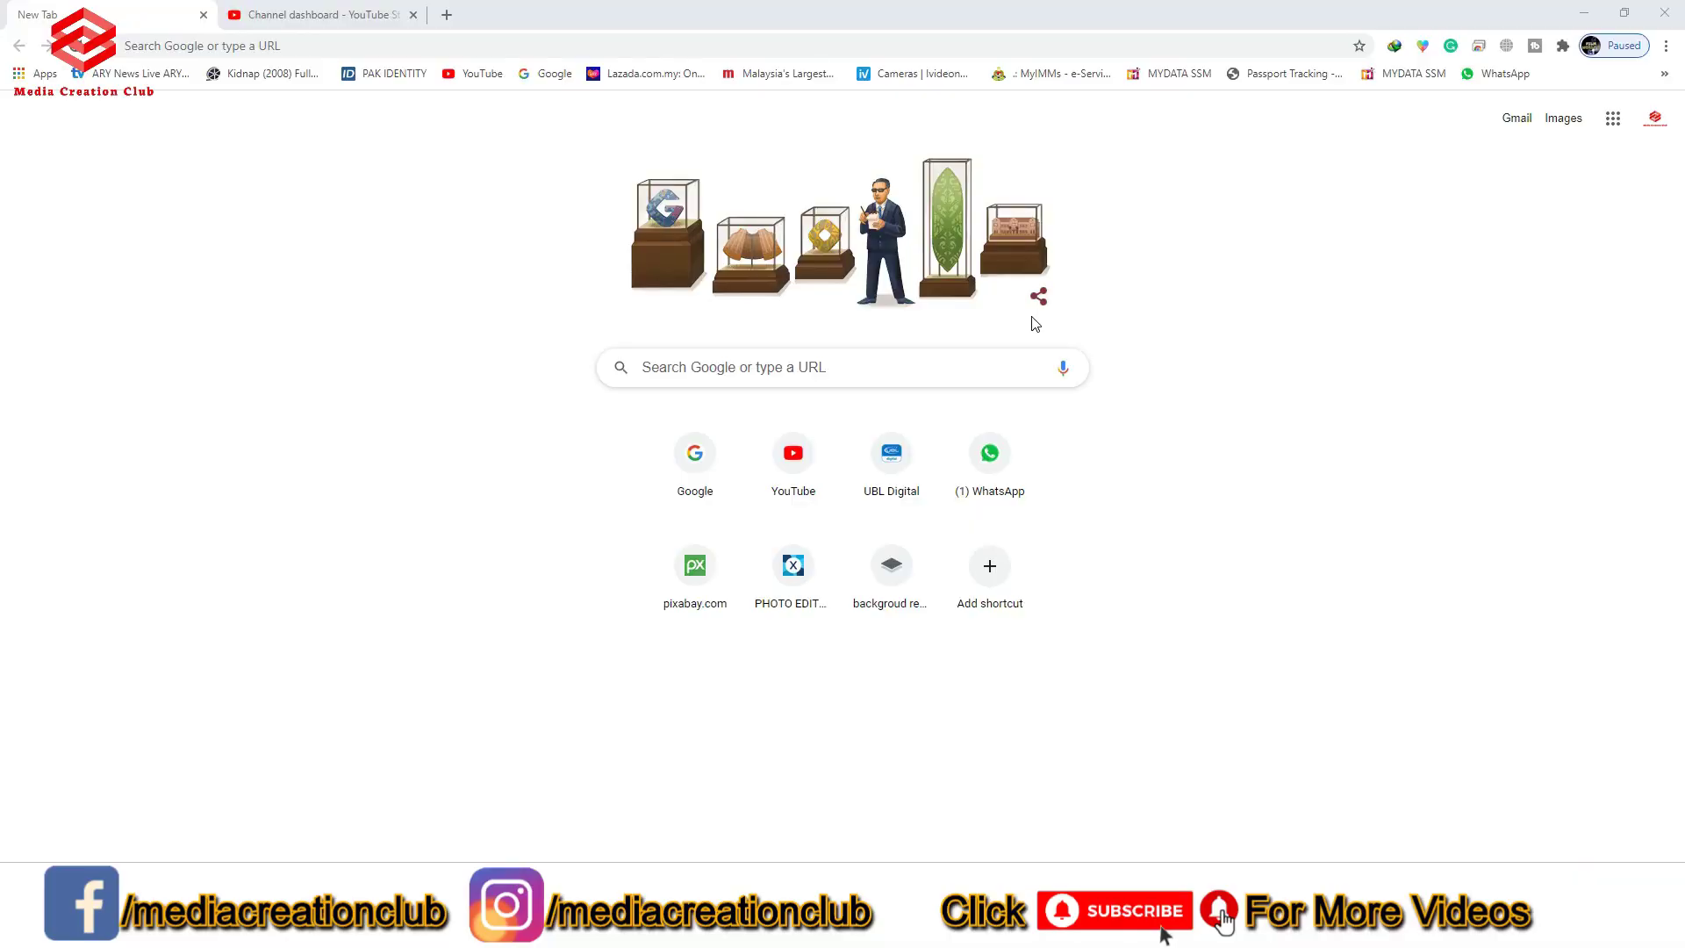
Search Google for 'google adsense' and open the Google AdSense home dashboard.
left_click(703, 371)
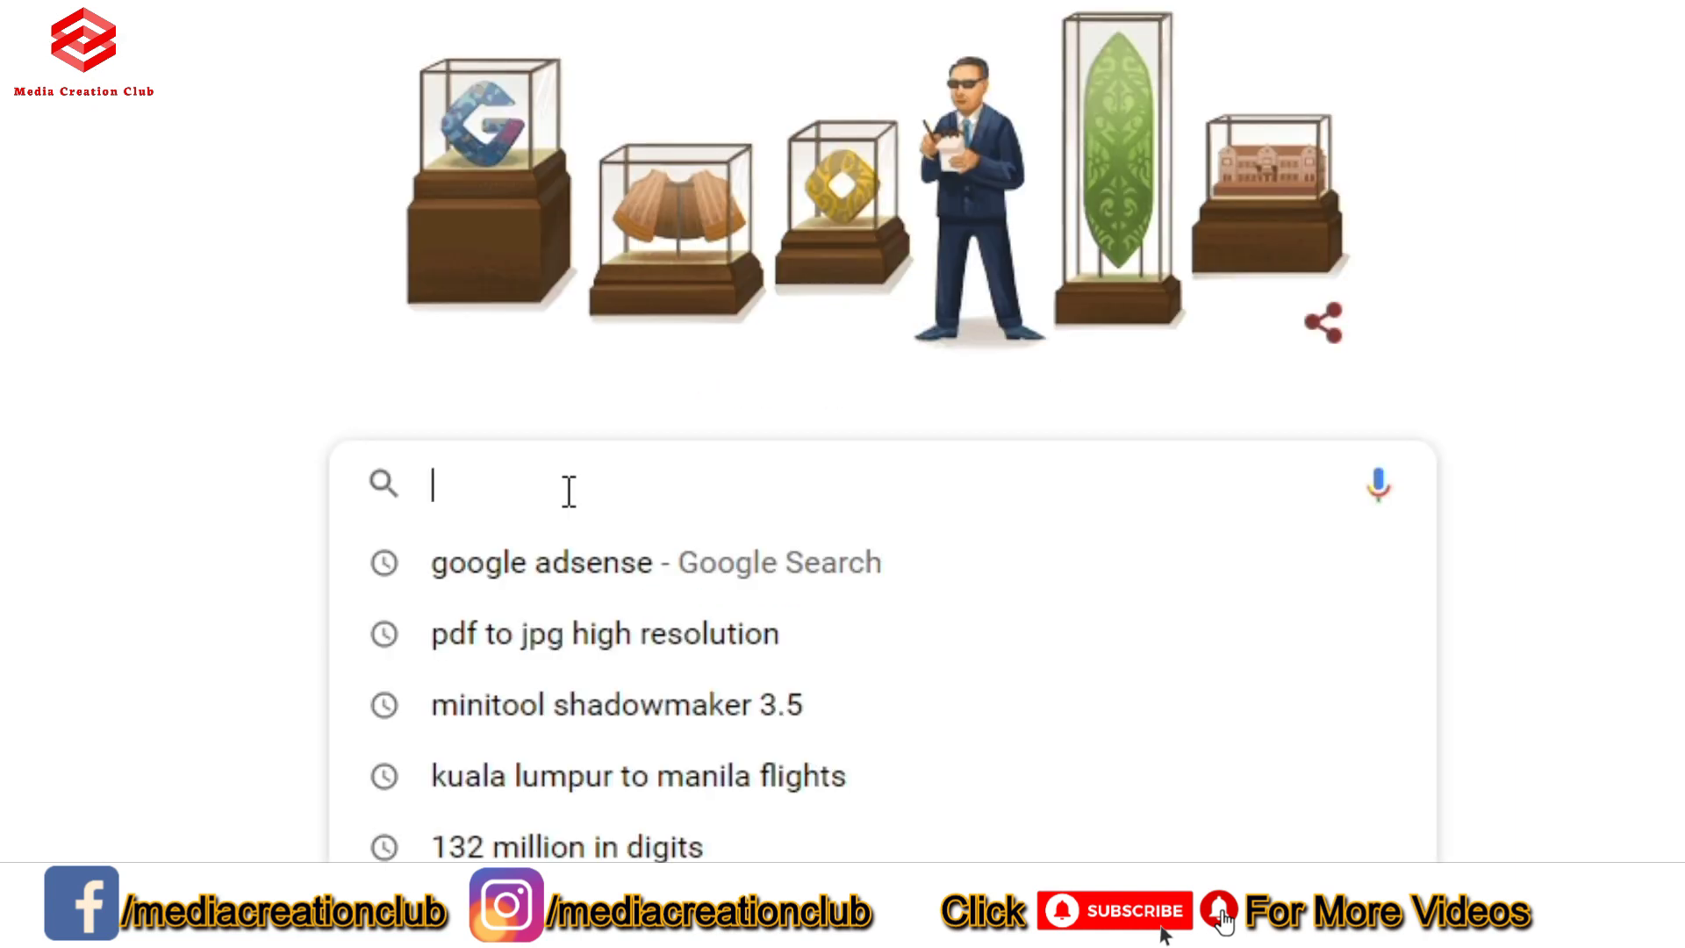
type("g")
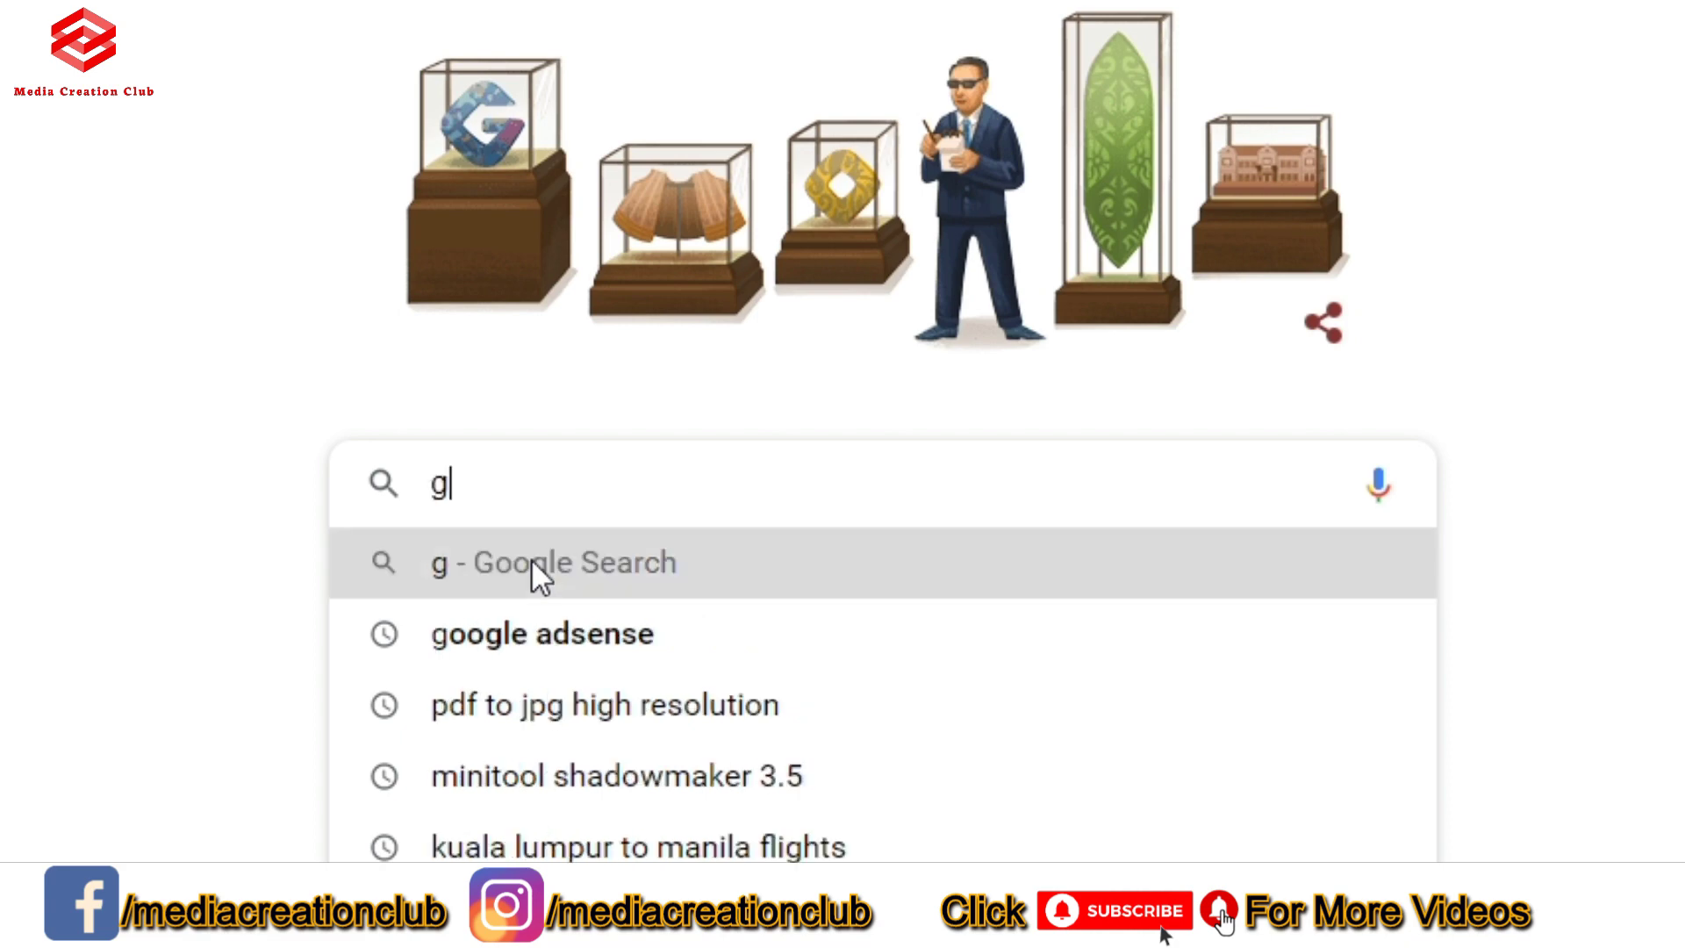
type("oo")
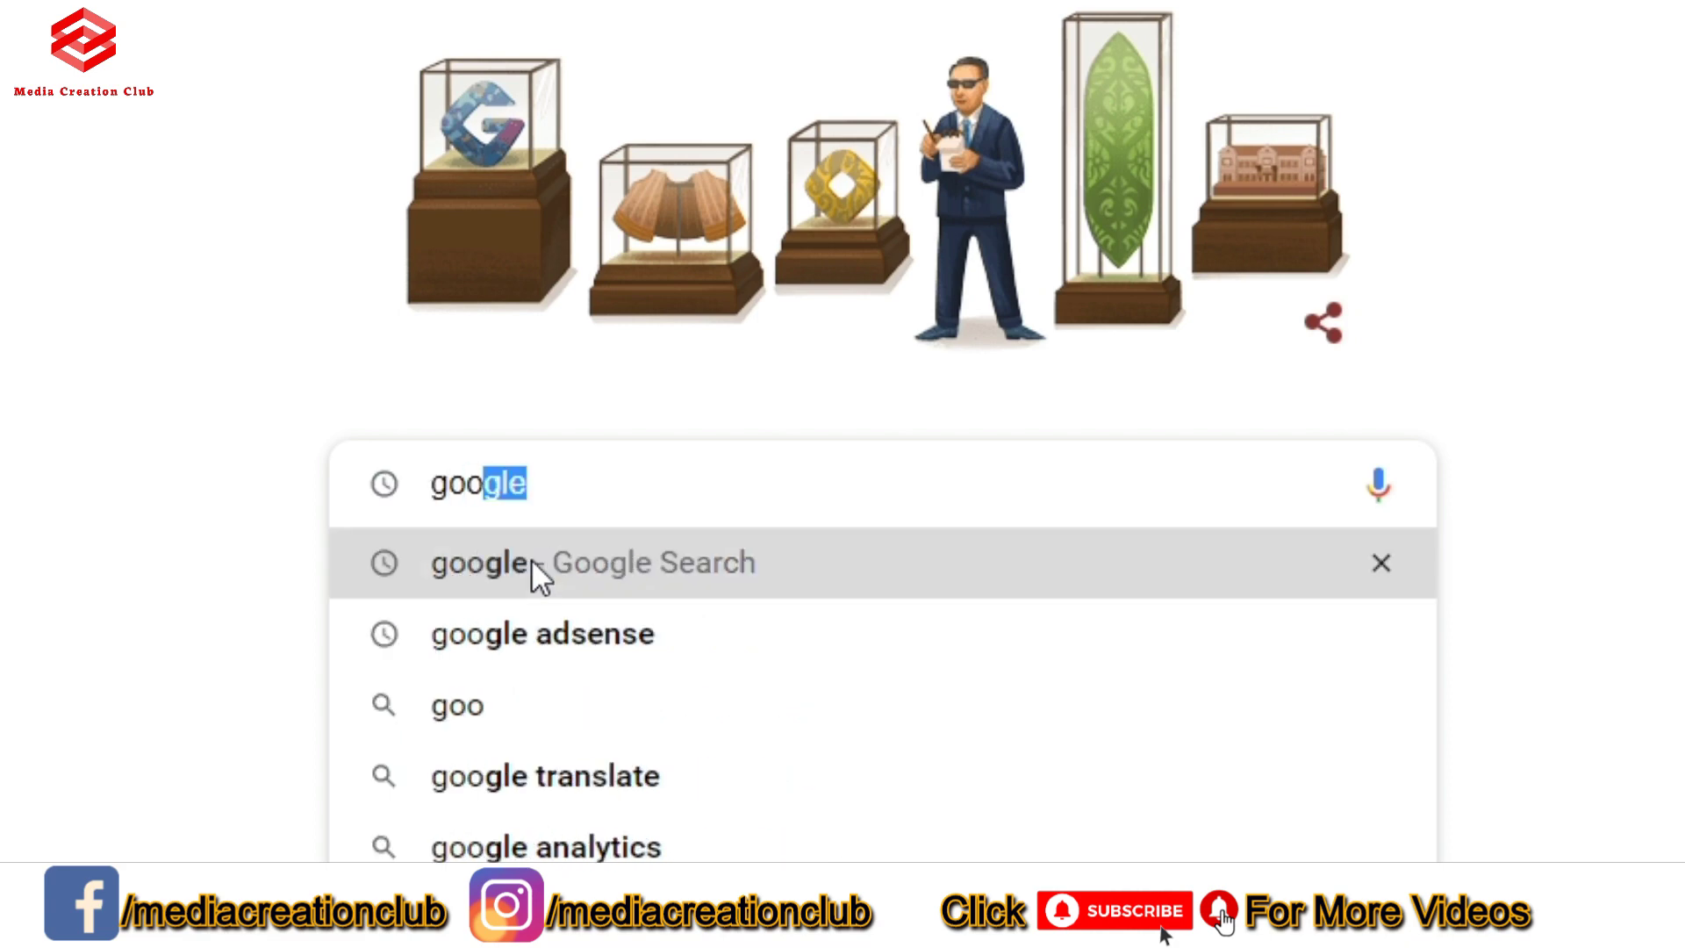
left_click(540, 634)
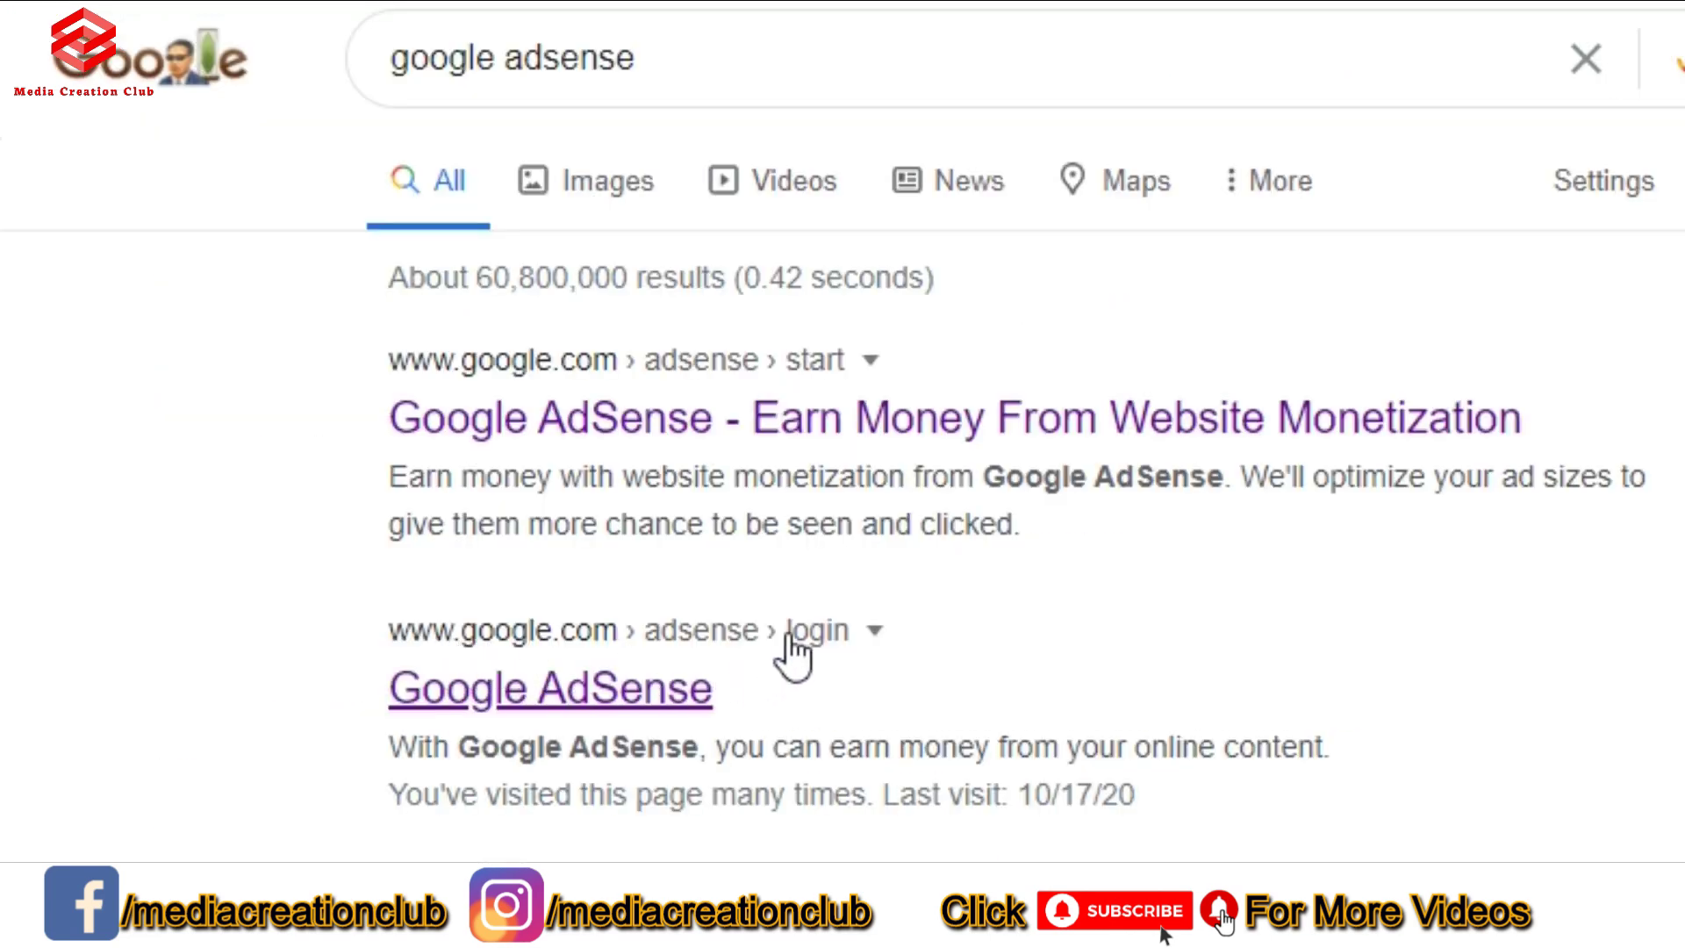
left_click(553, 695)
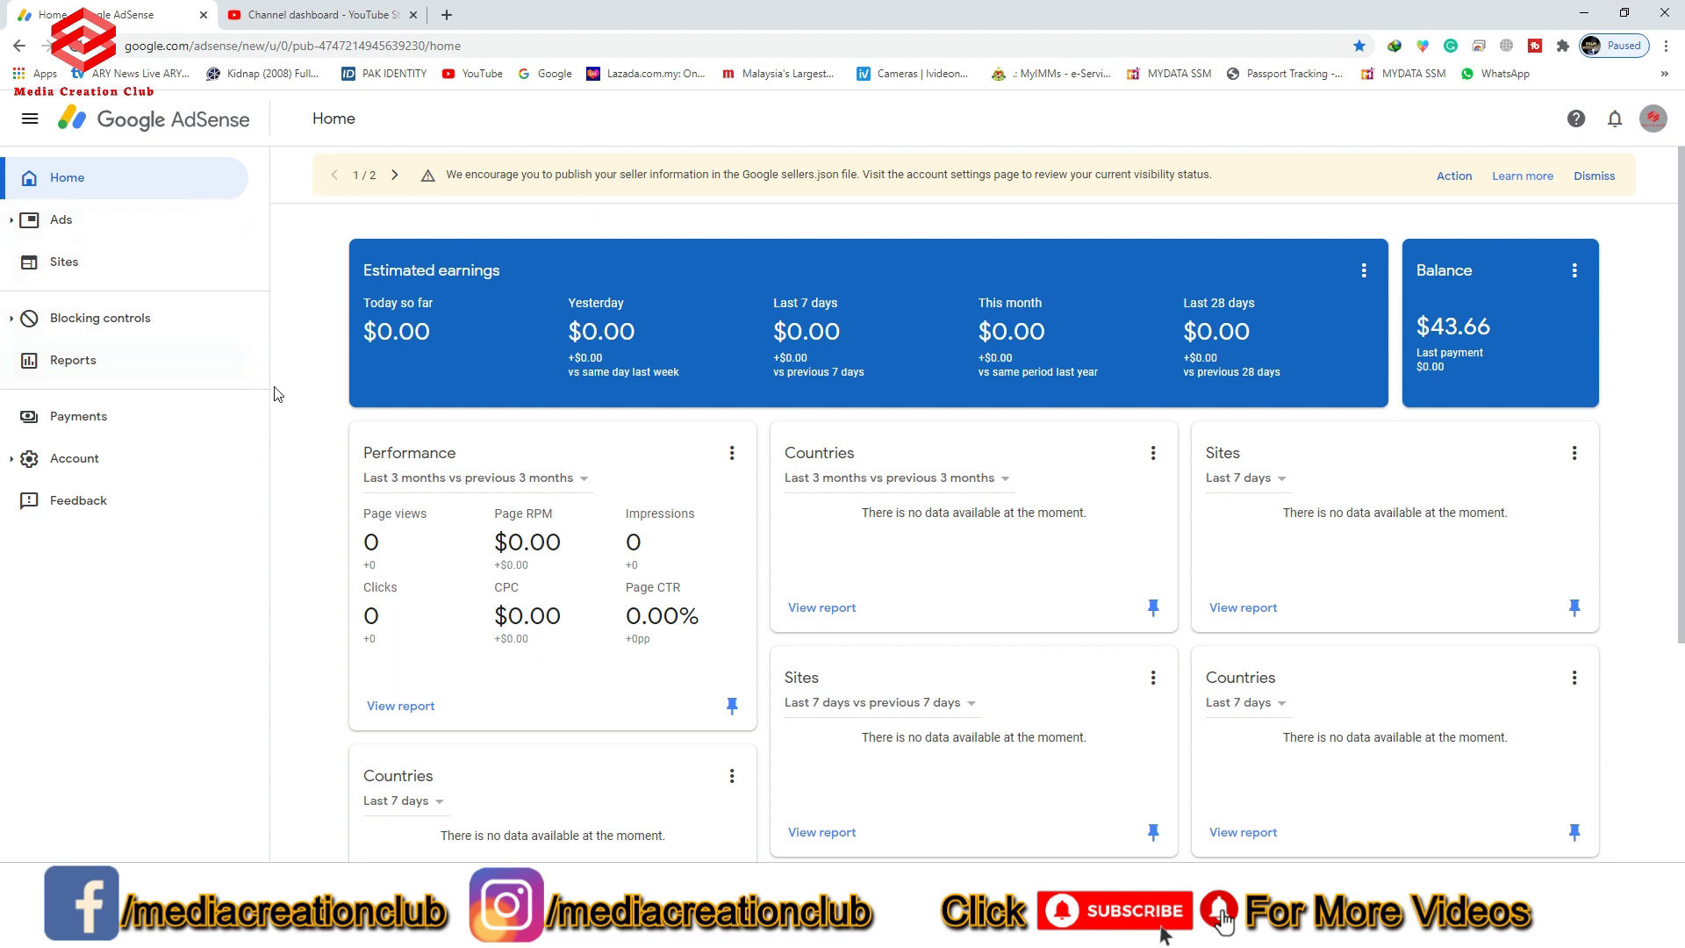
Open Reports and switch off the beta version to show the classic Default report.
left_click(76, 364)
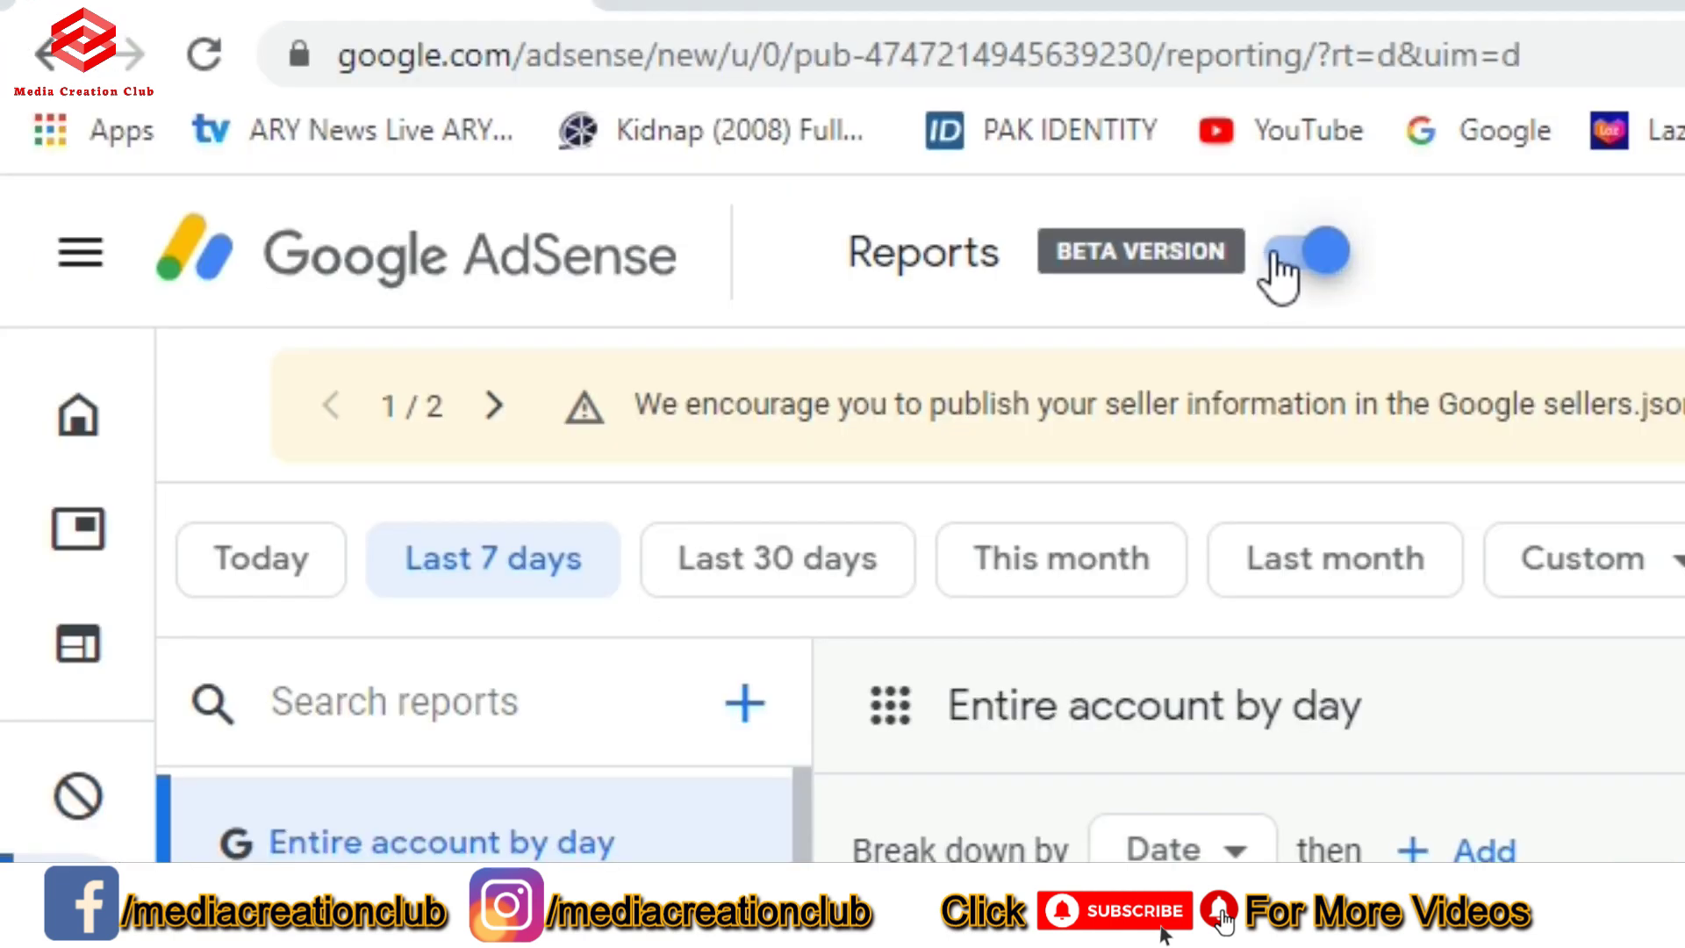
left_click(1278, 257)
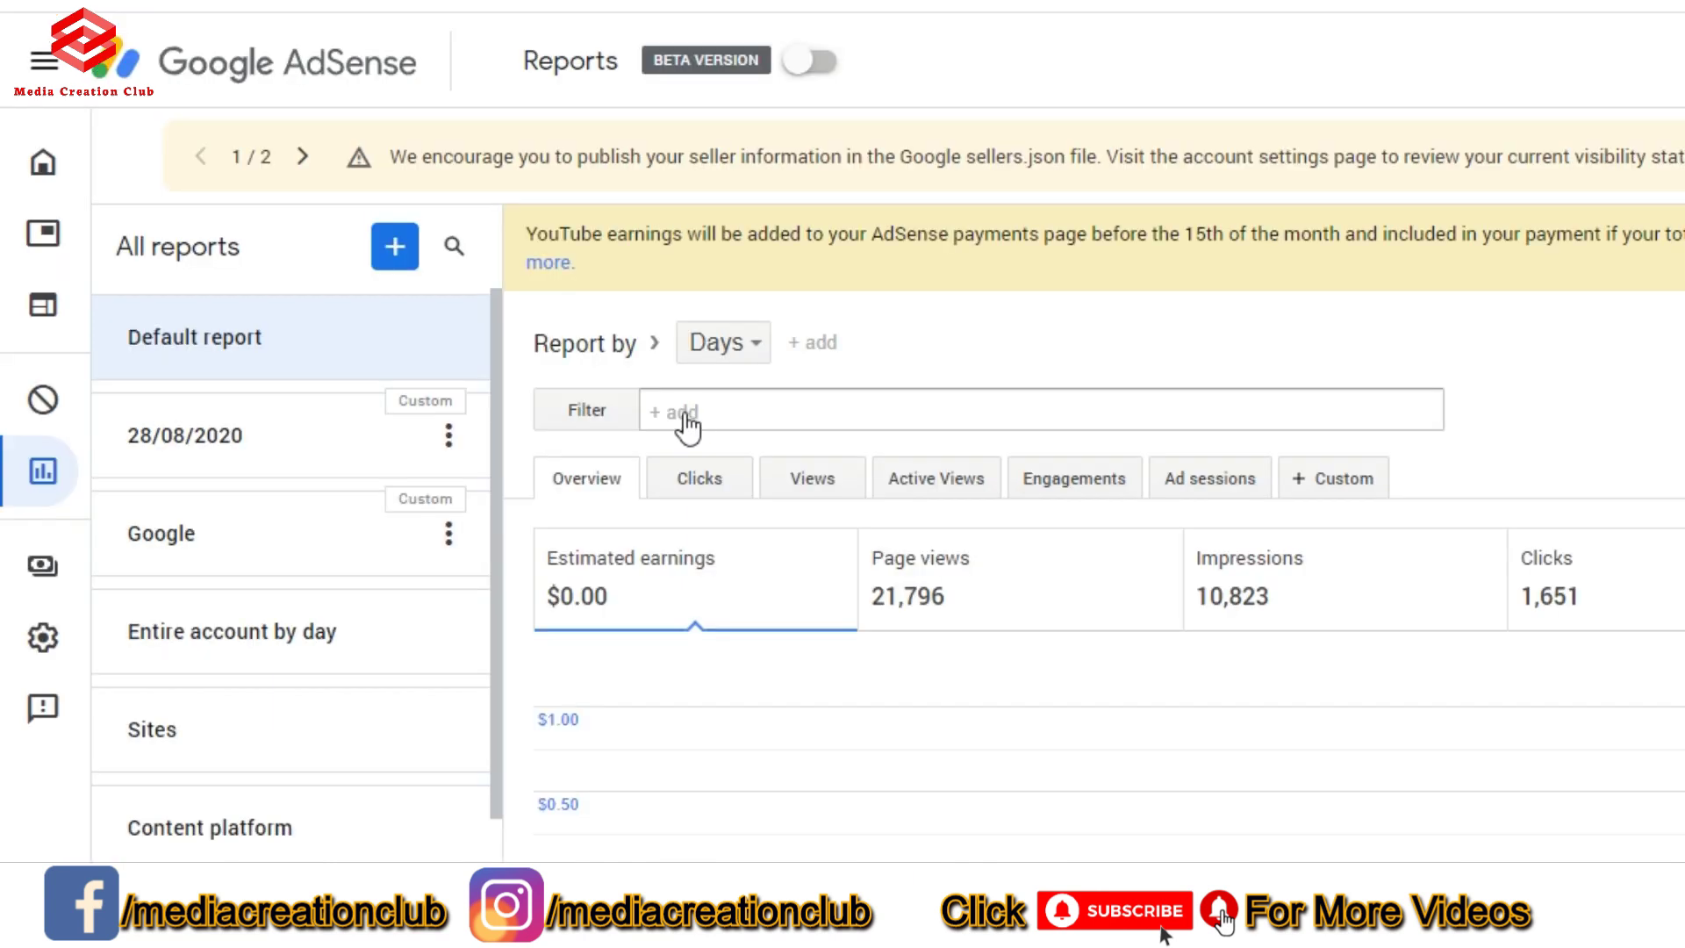
Add a Products filter for YouTube Host and graph estimated earnings.
left_click(685, 421)
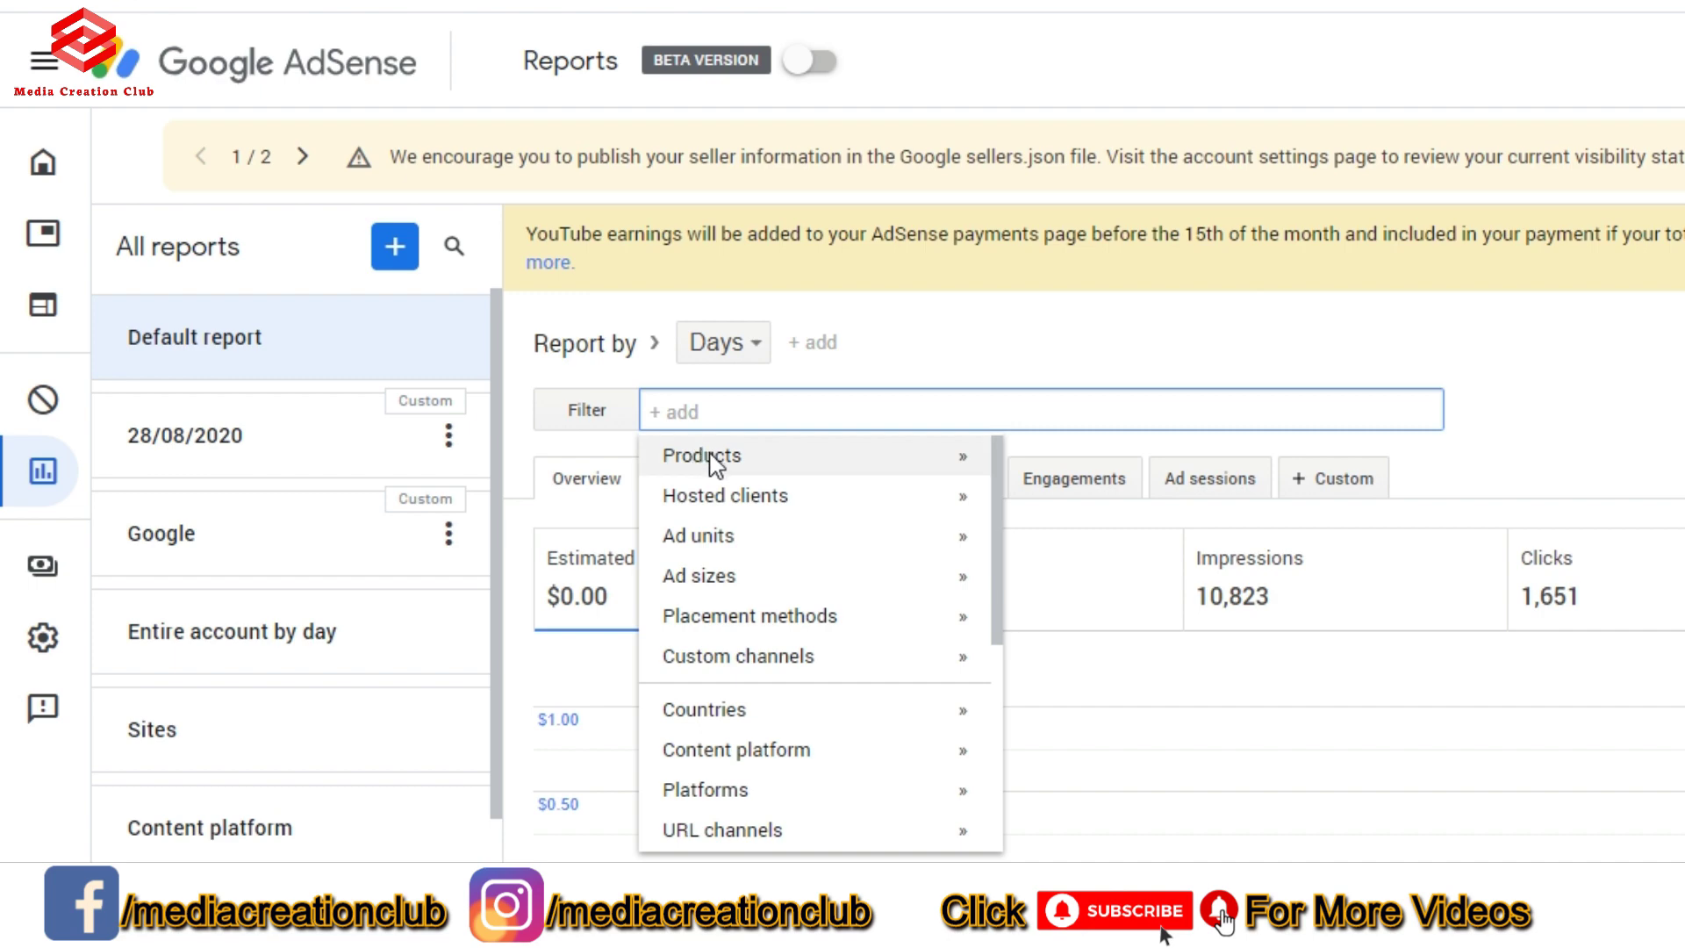
left_click(713, 458)
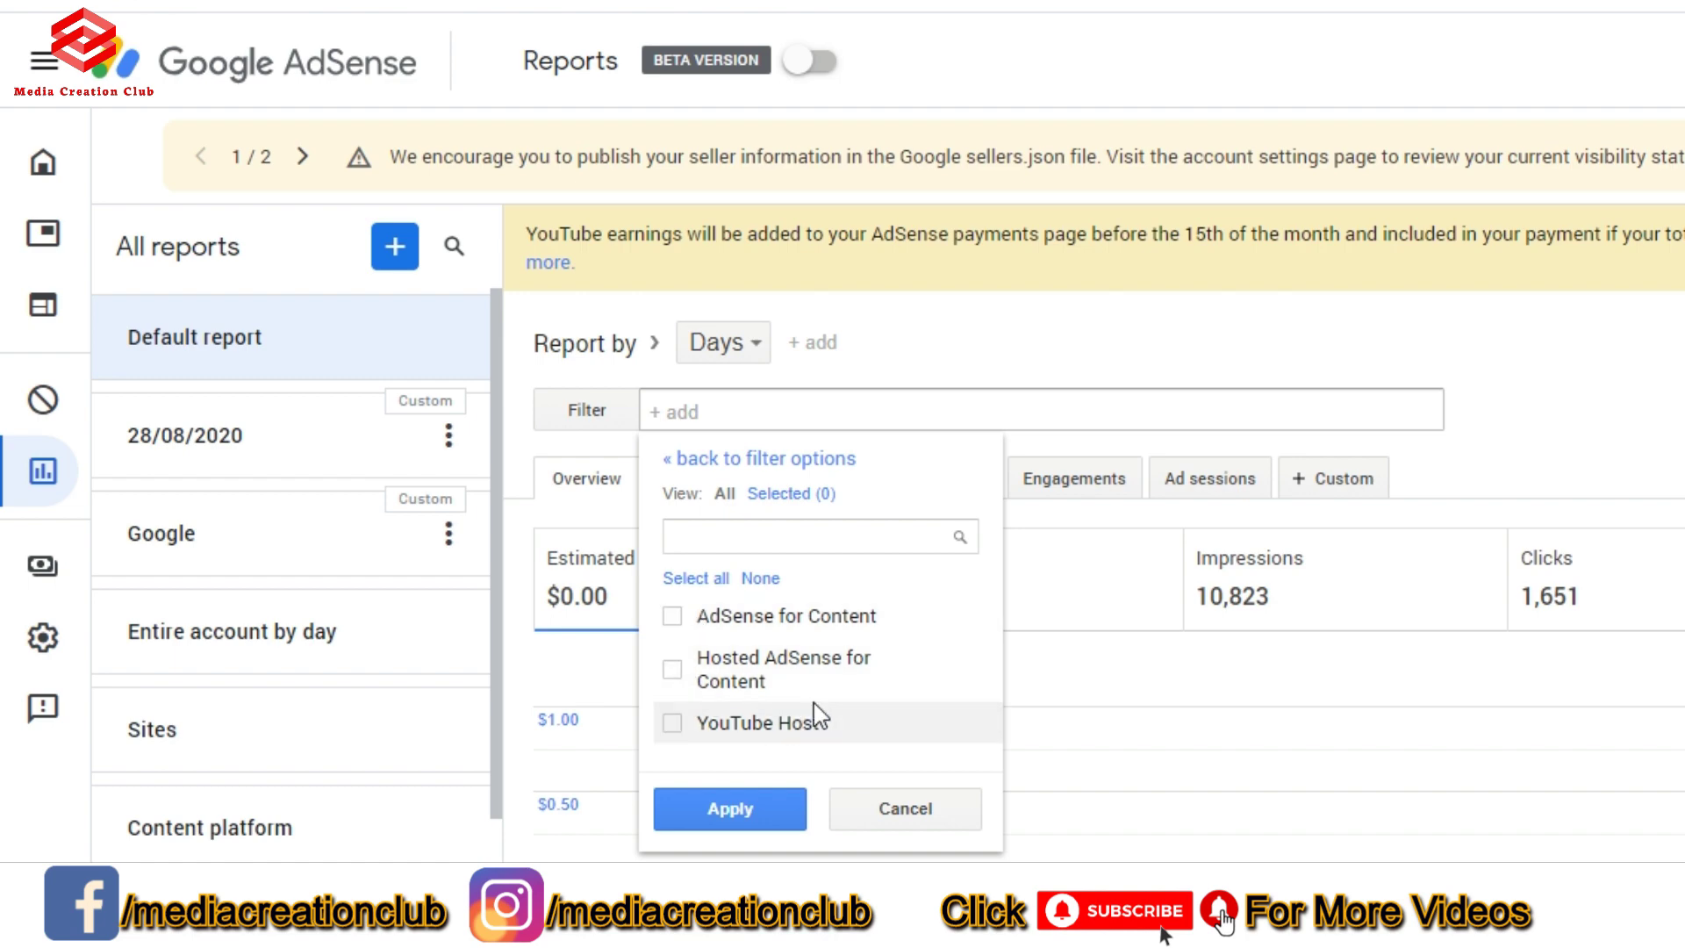
left_click(672, 724)
left_click(727, 809)
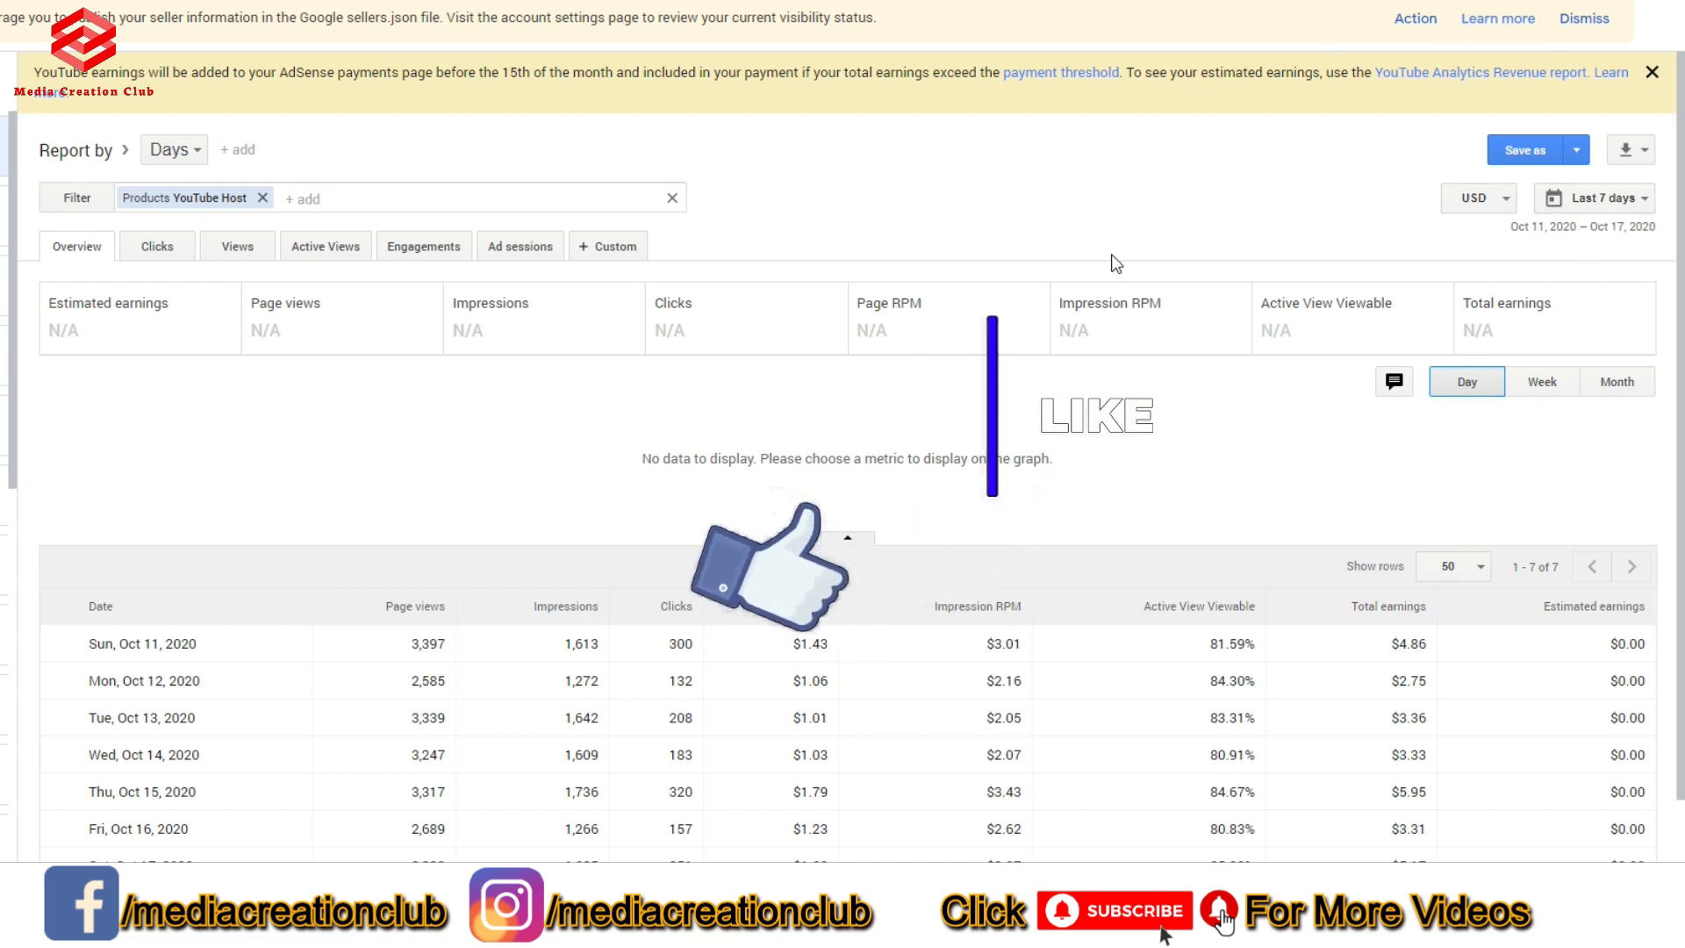
left_click(118, 342)
Add page views, impressions, clicks, impression RPM, Active View Viewable and total earnings to the graph.
left_click(333, 341)
left_click(531, 332)
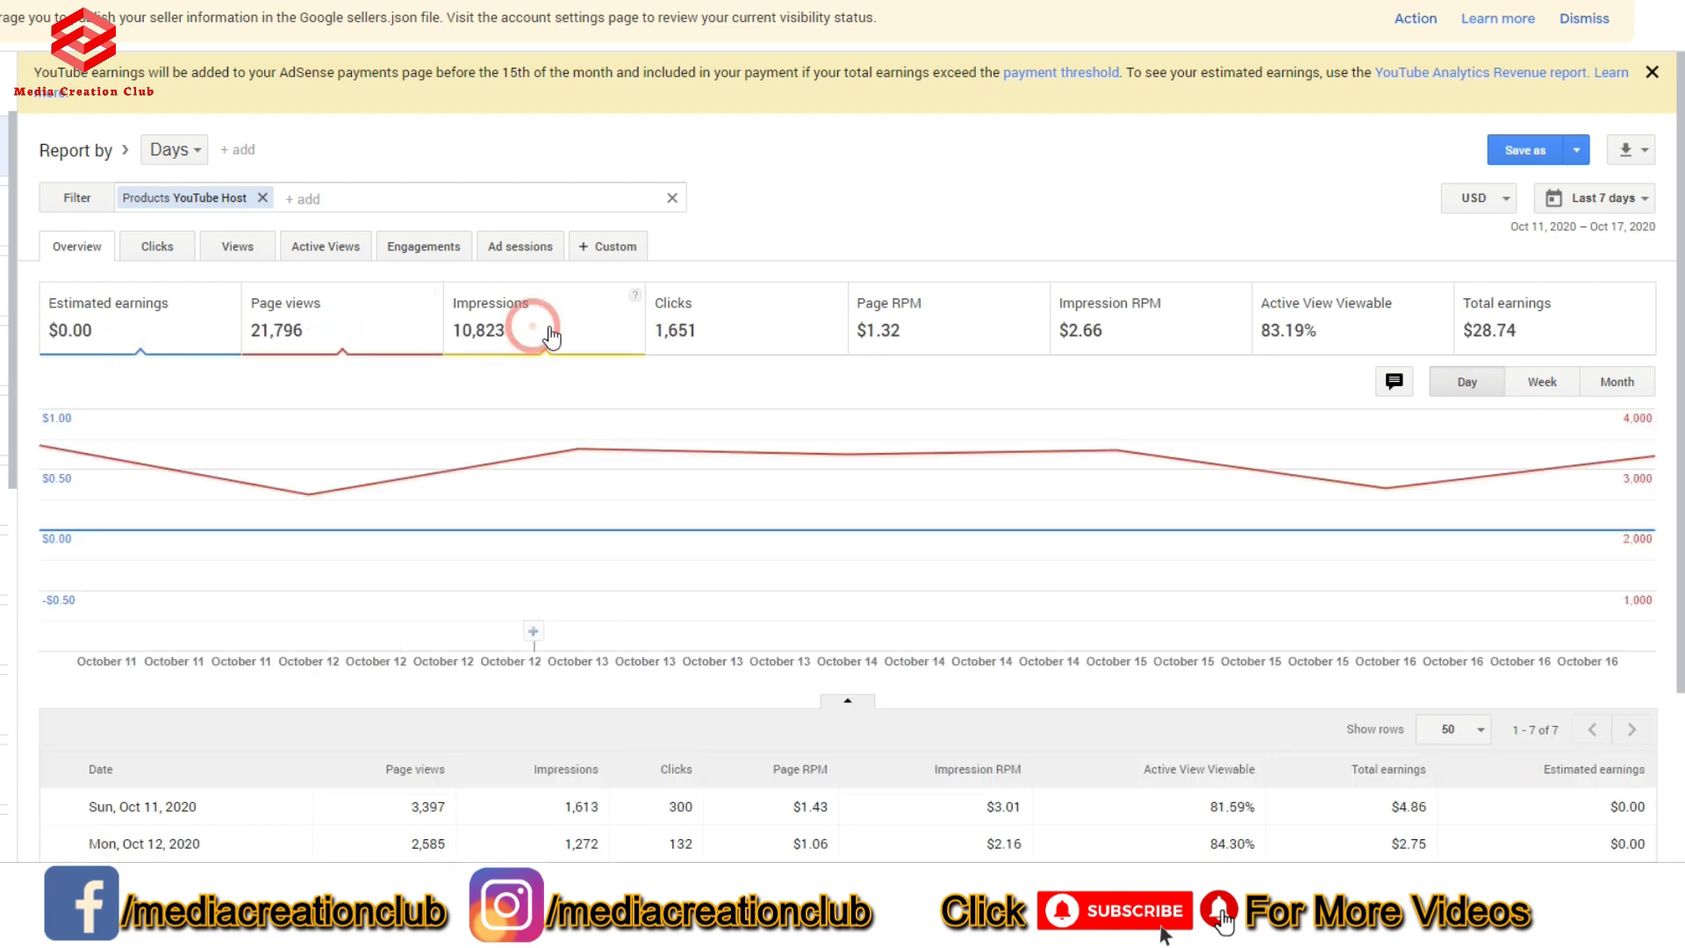
left_click(740, 339)
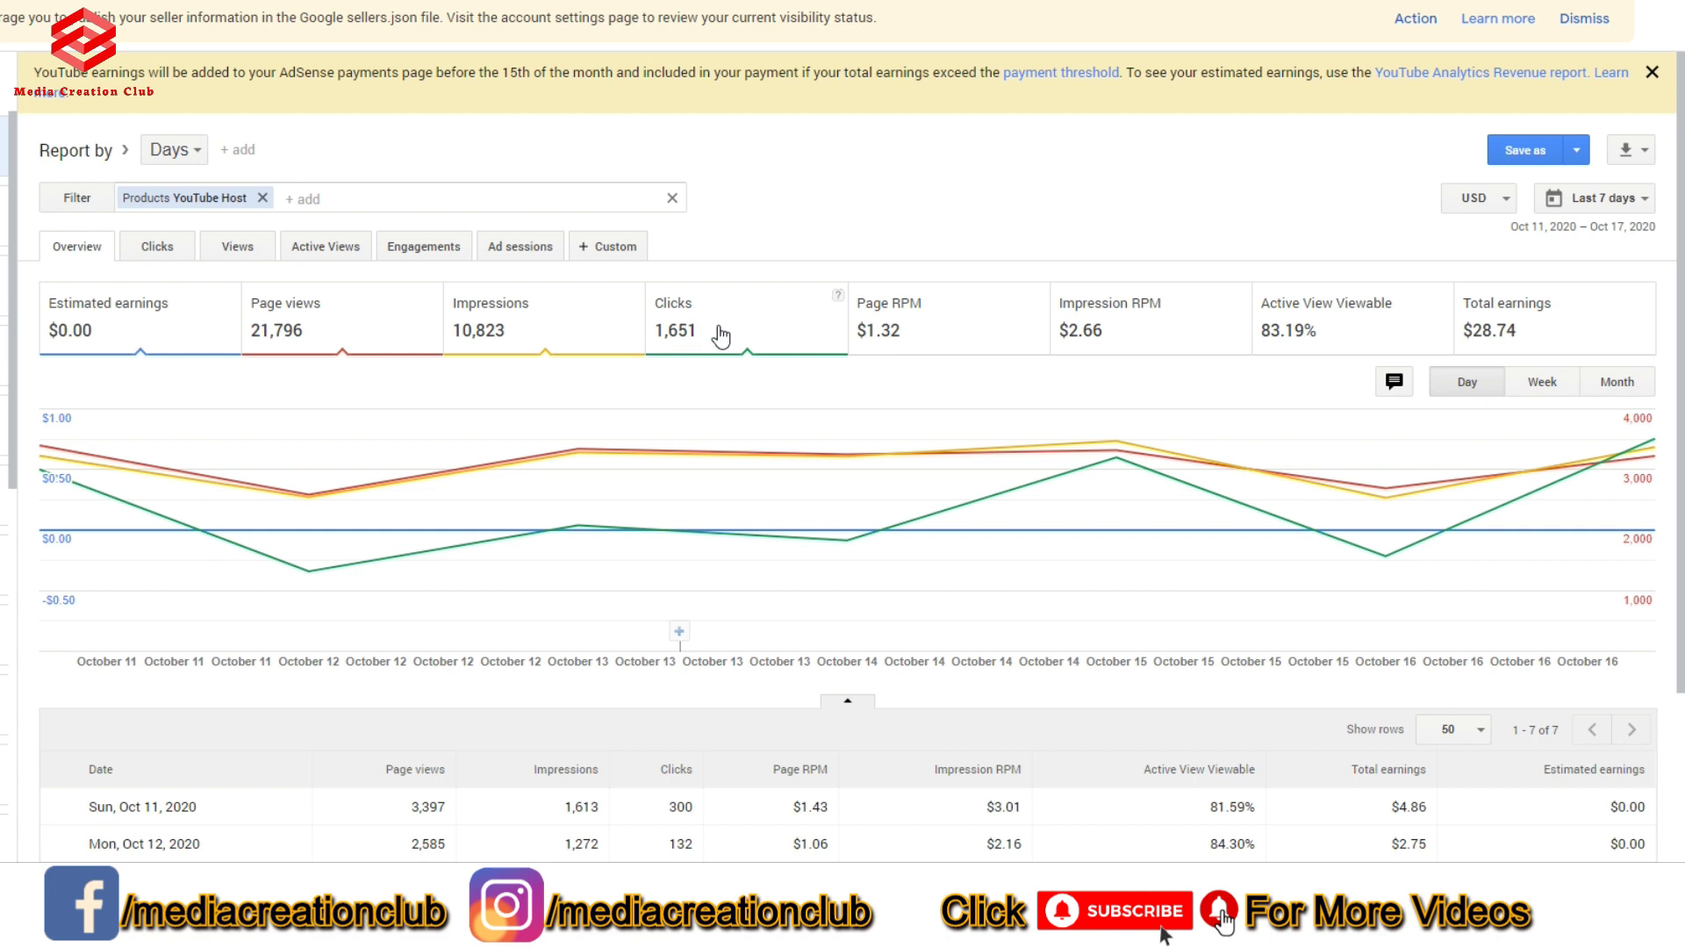
left_click(1112, 336)
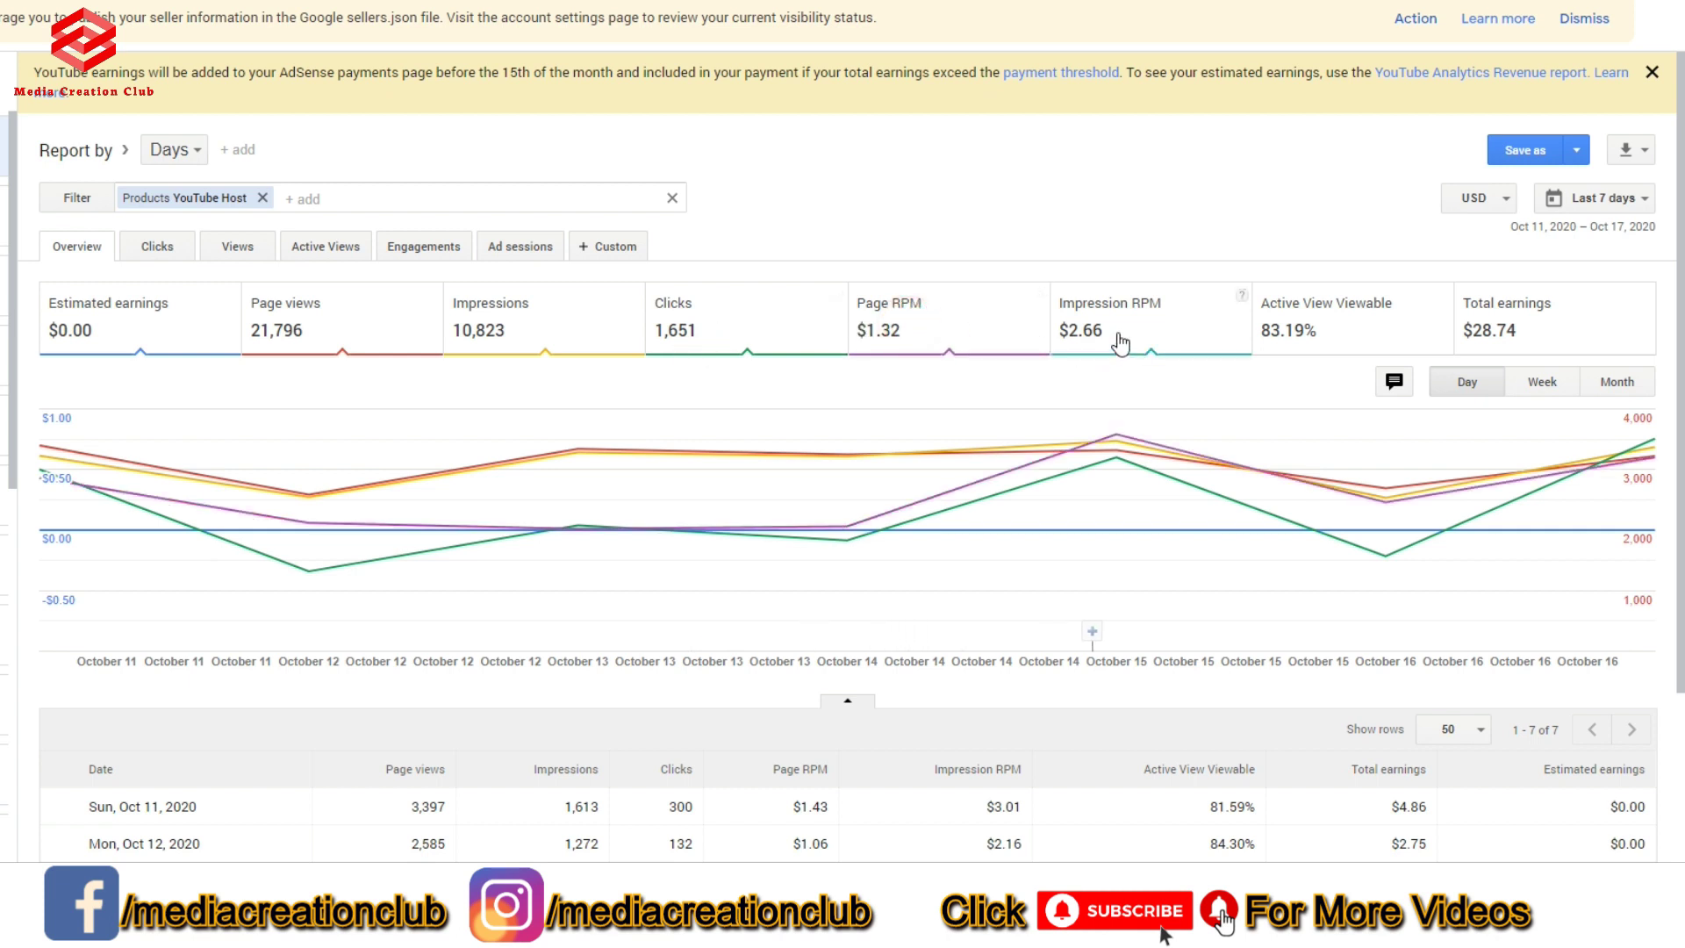
left_click(1333, 336)
left_click(1531, 334)
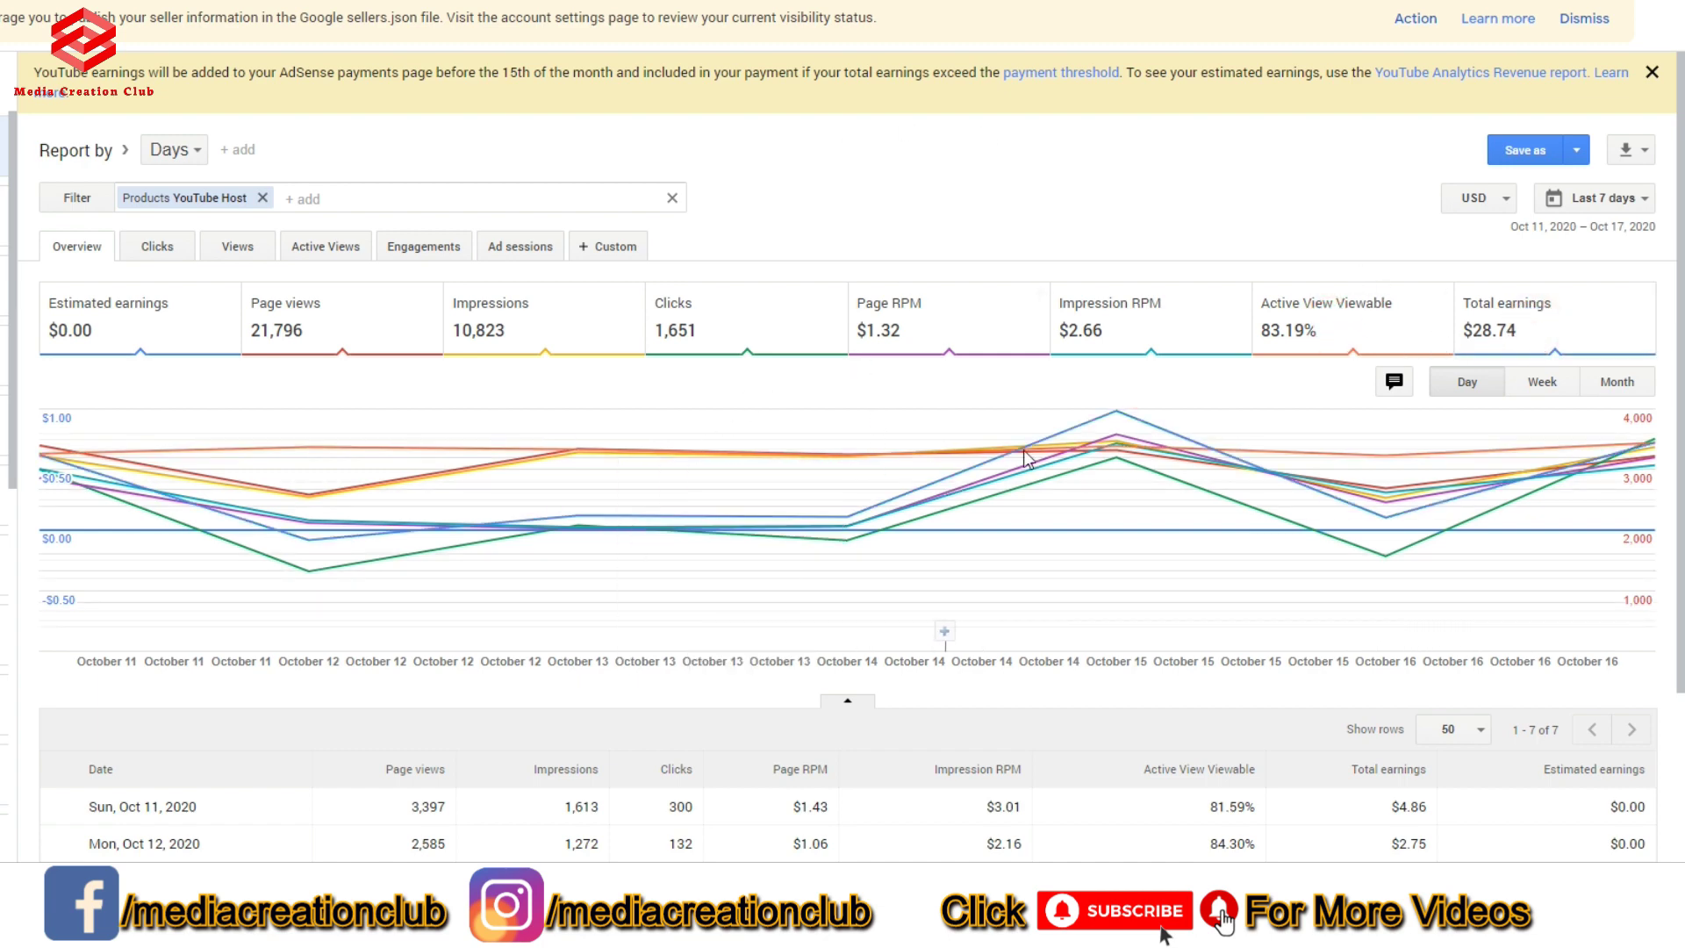
mouse_move(1102, 435)
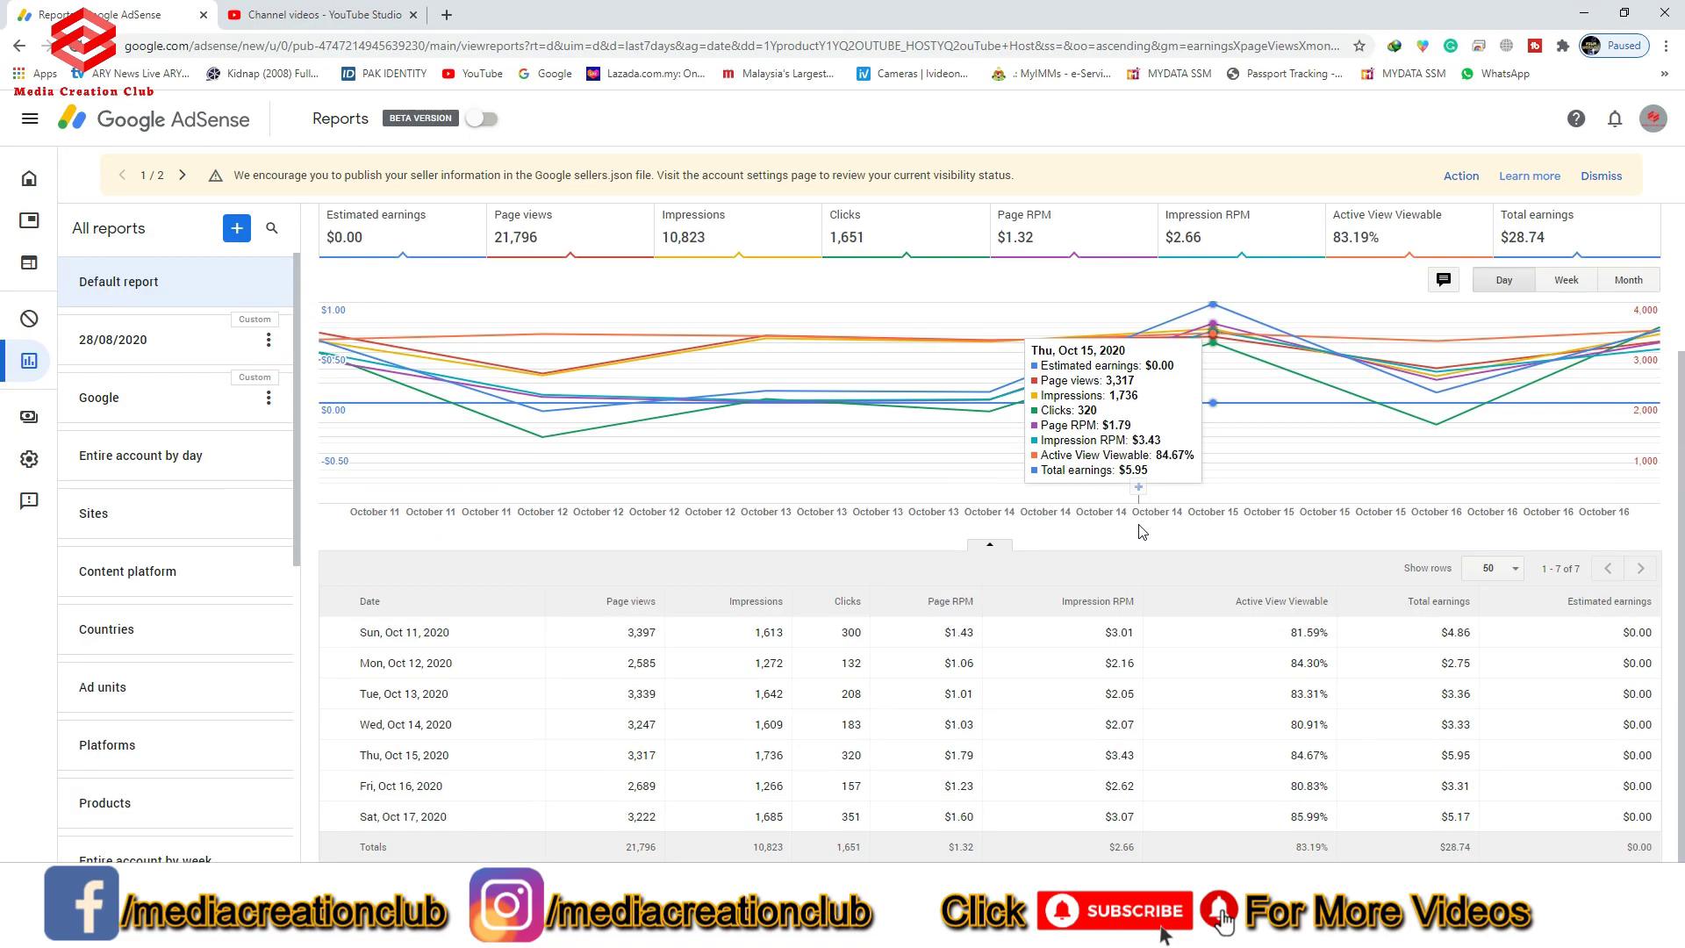
scroll(1141, 531, "down", 1)
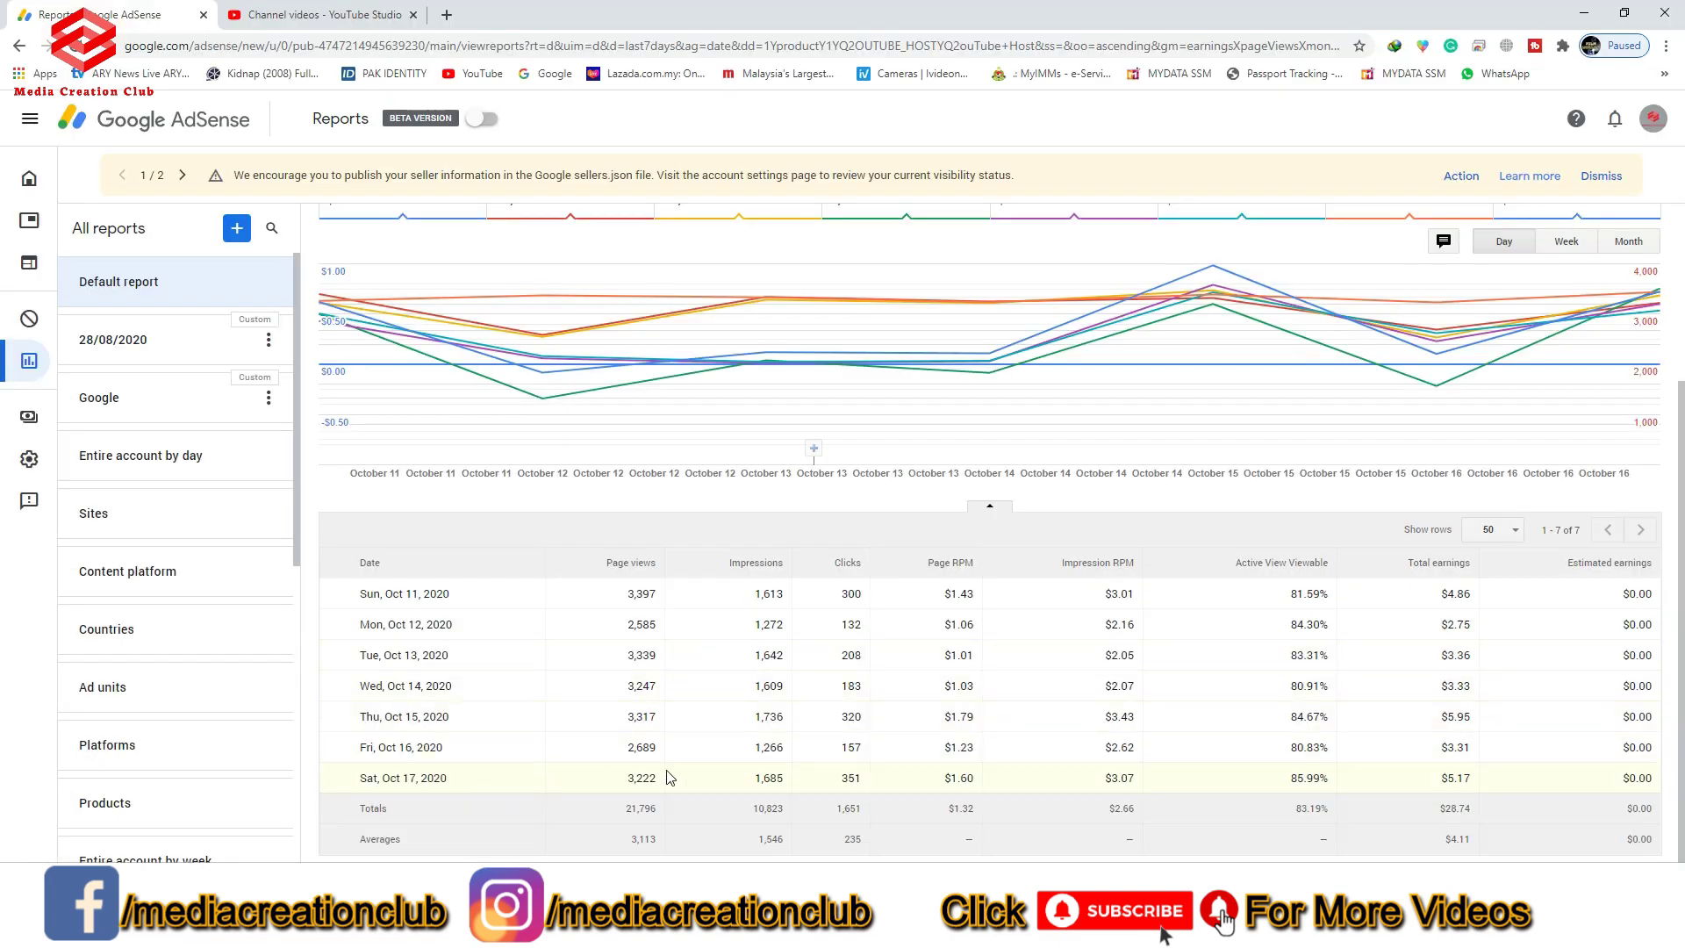
scroll(974, 647, "up", 3)
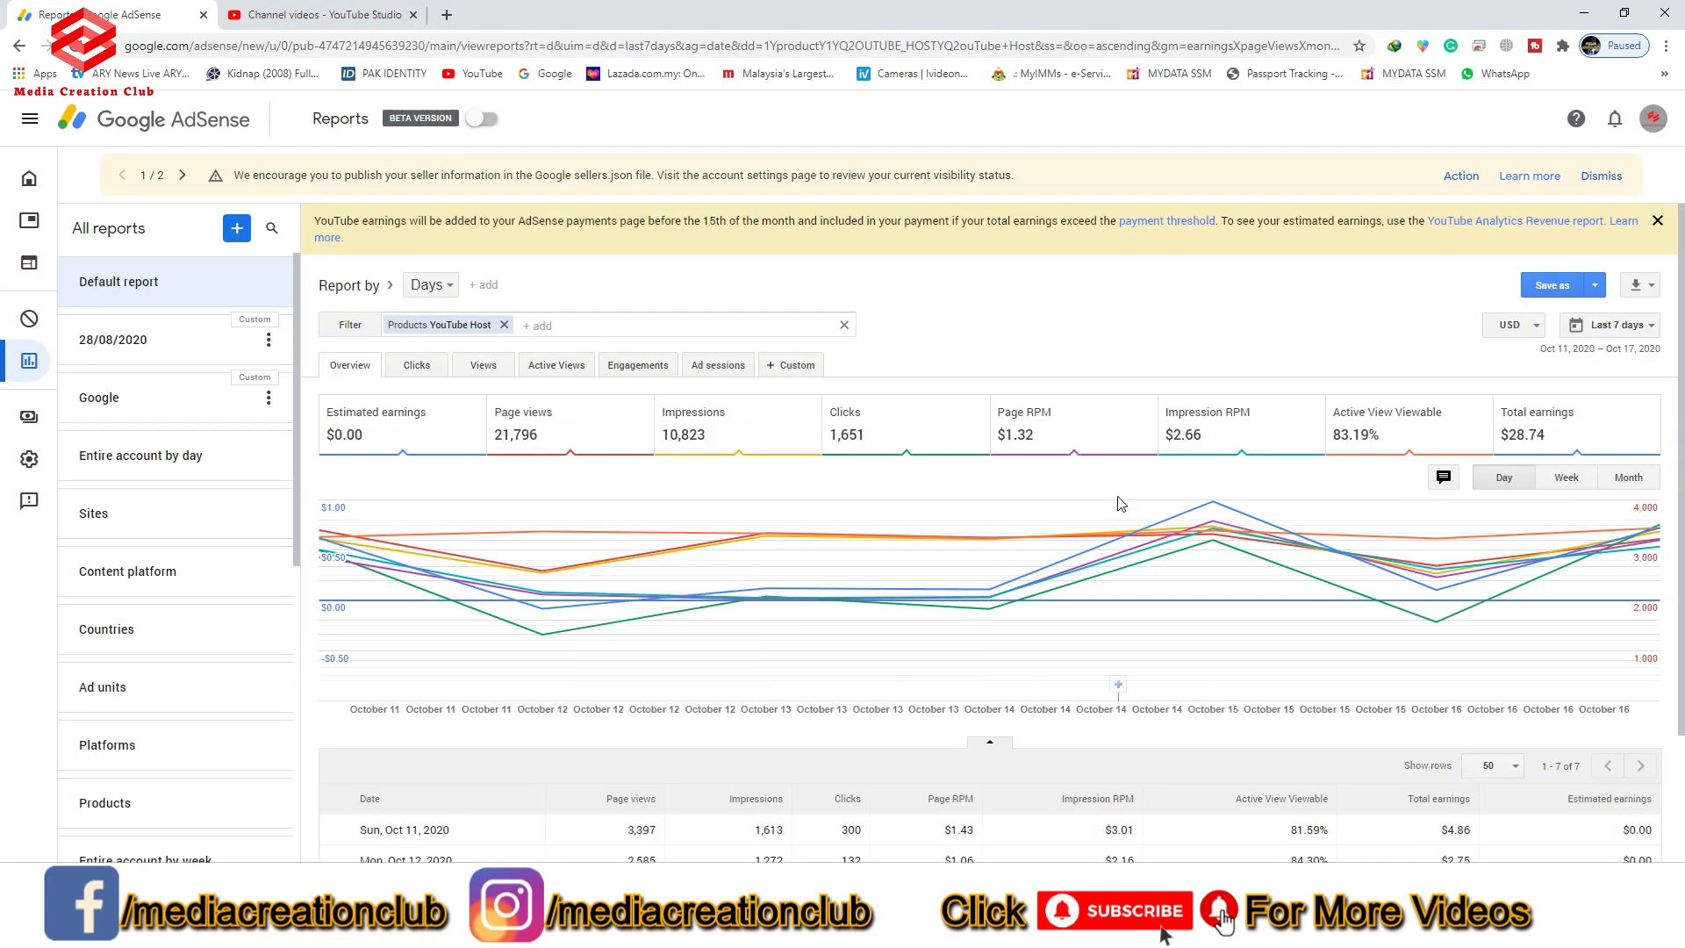
left_click(1618, 325)
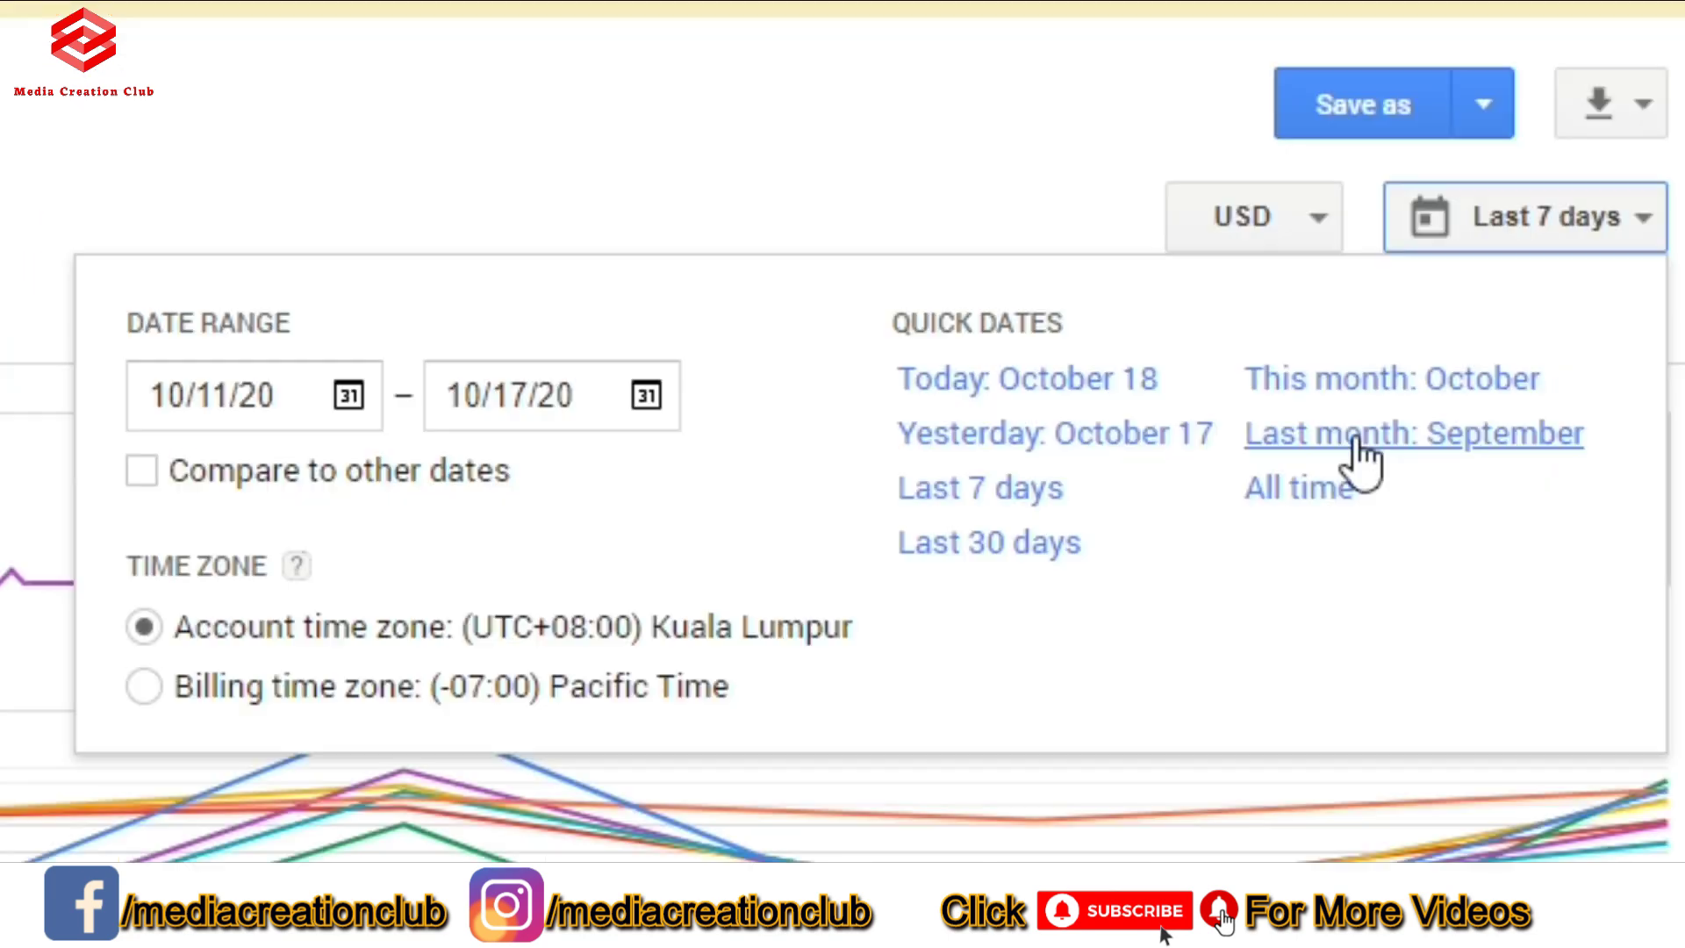
left_click(1549, 412)
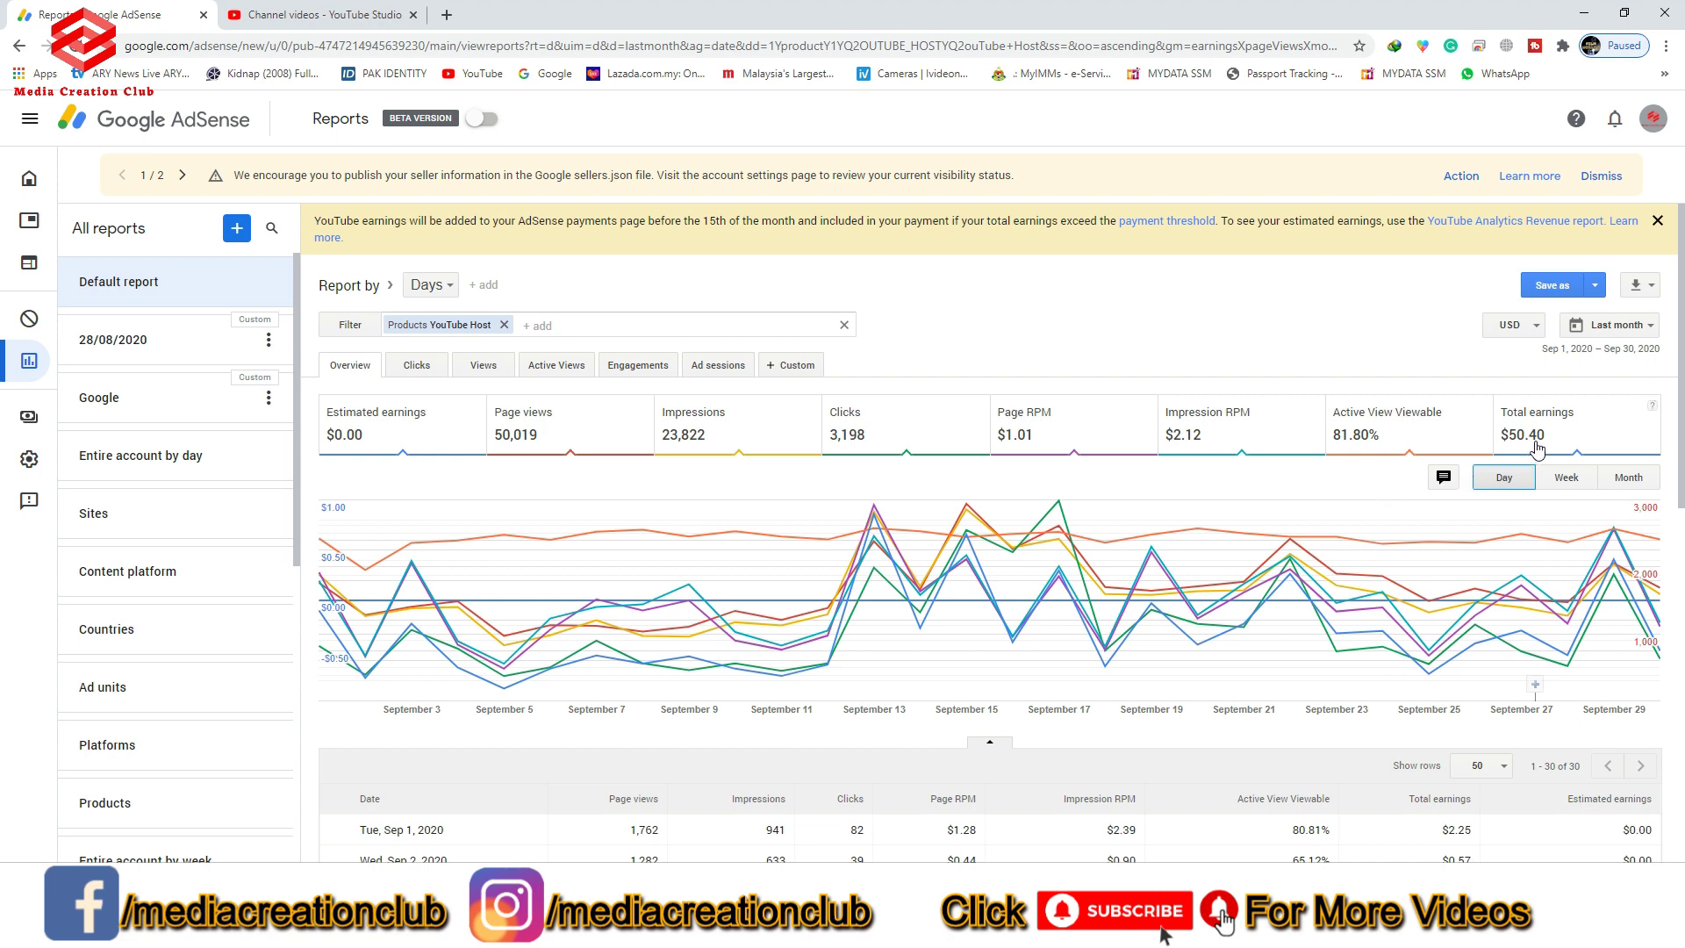
scroll(1158, 561, "down", 10)
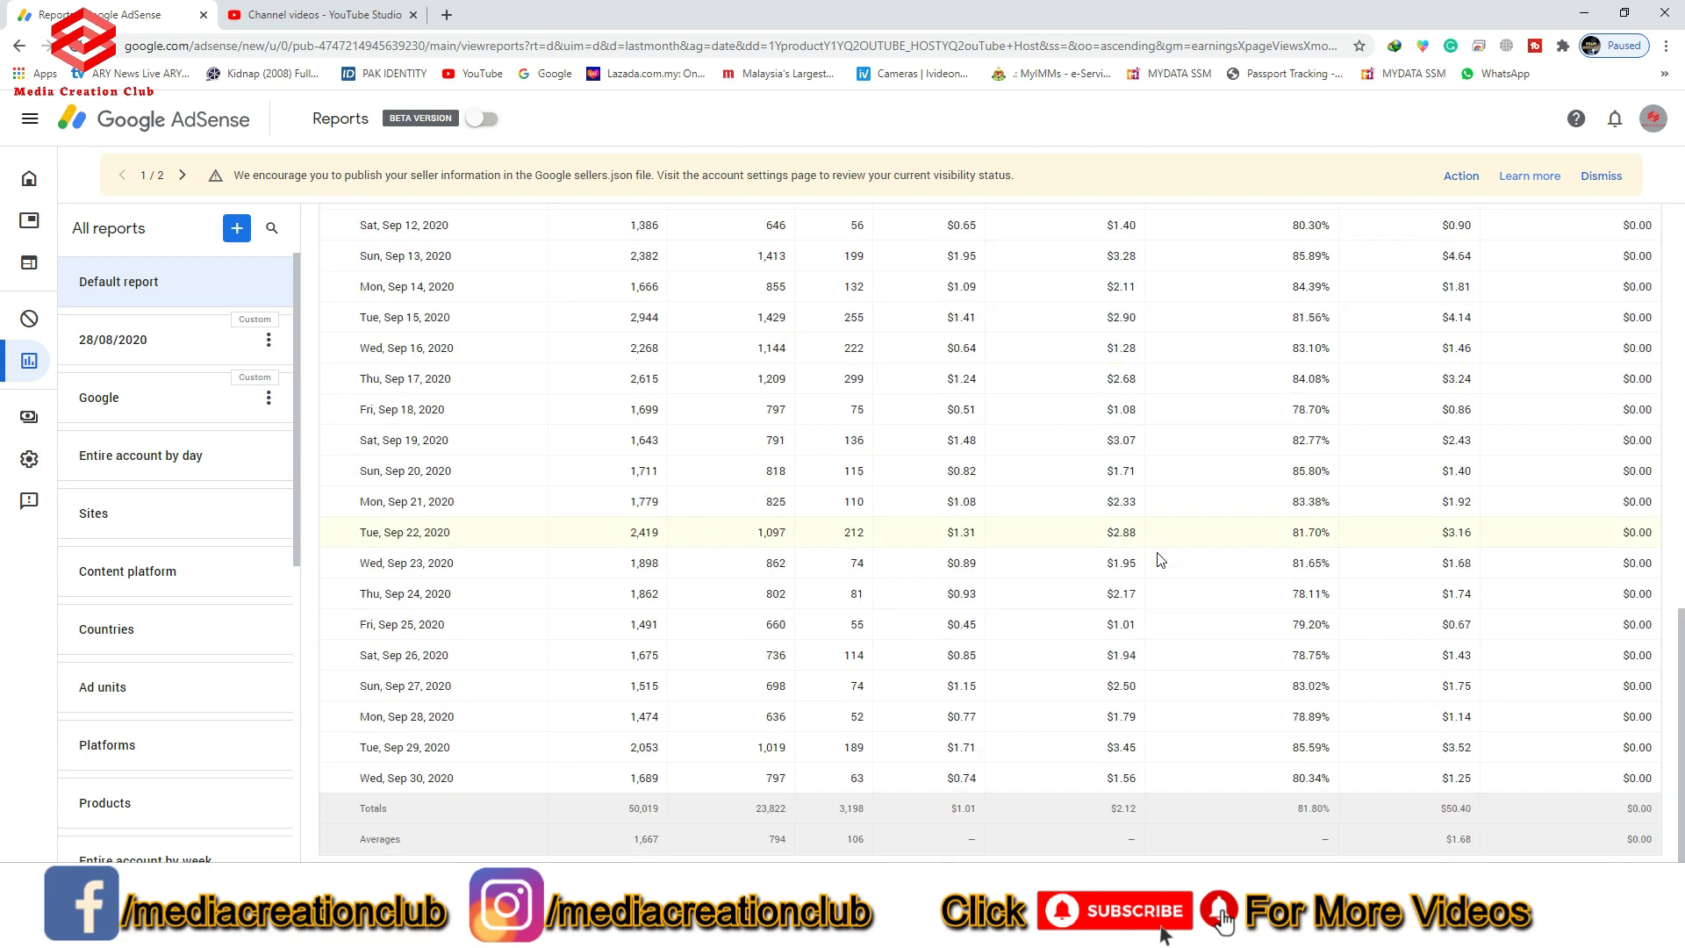
scroll(715, 443, "up", 6)
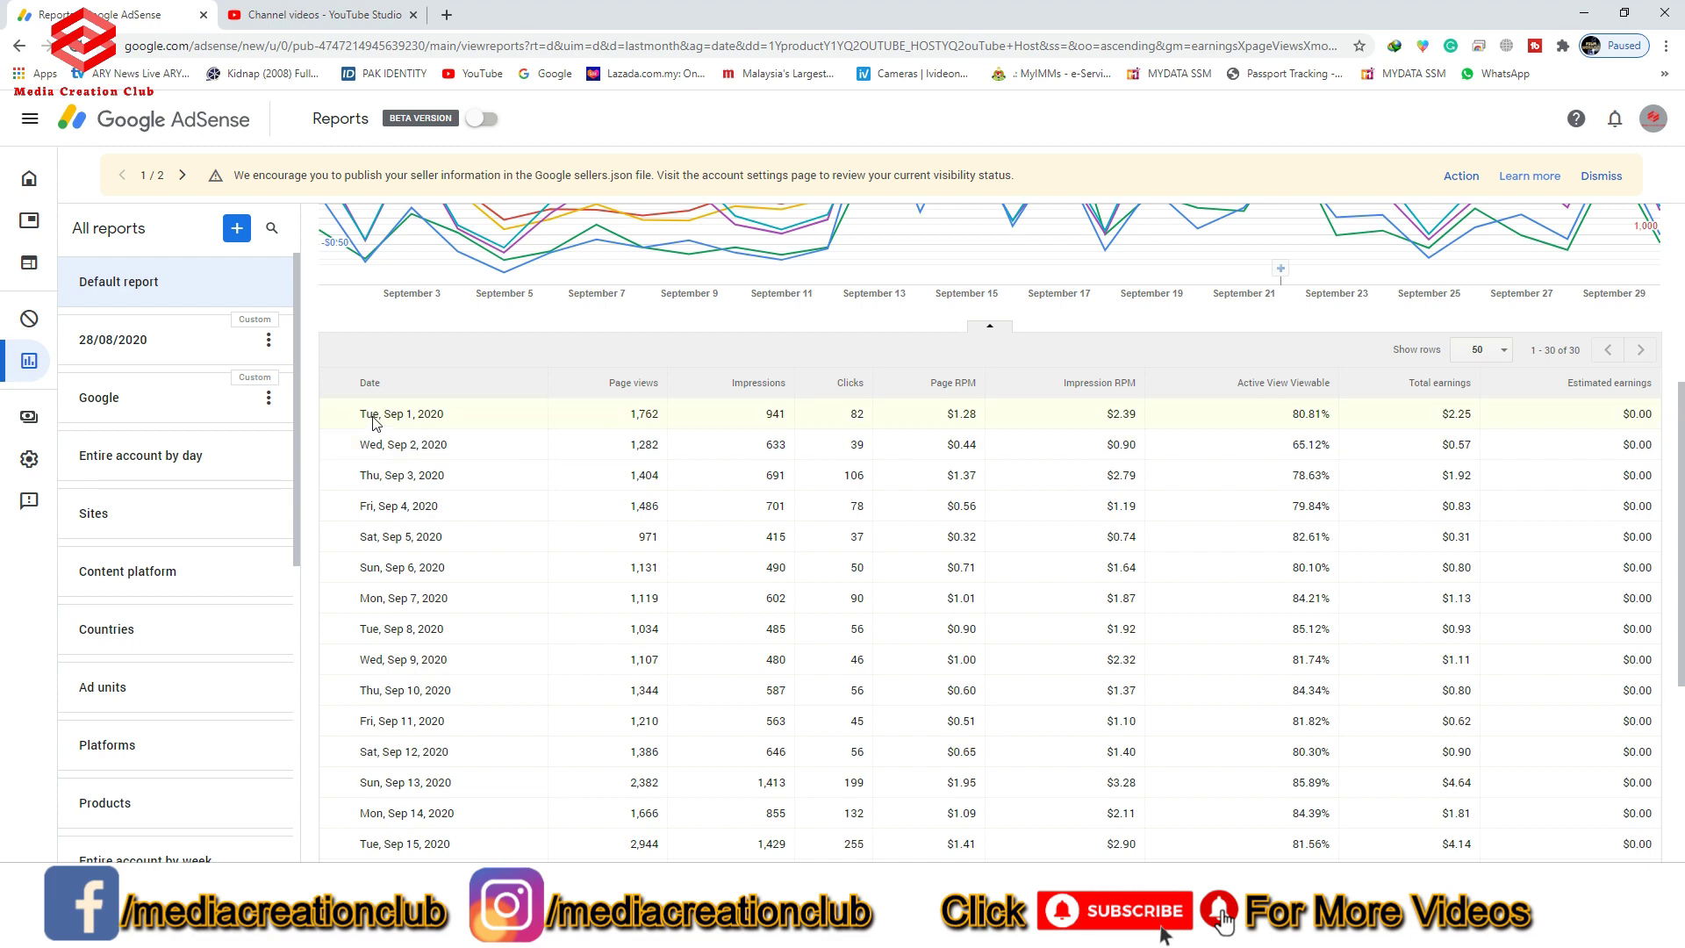
scroll(397, 424, "down", 6)
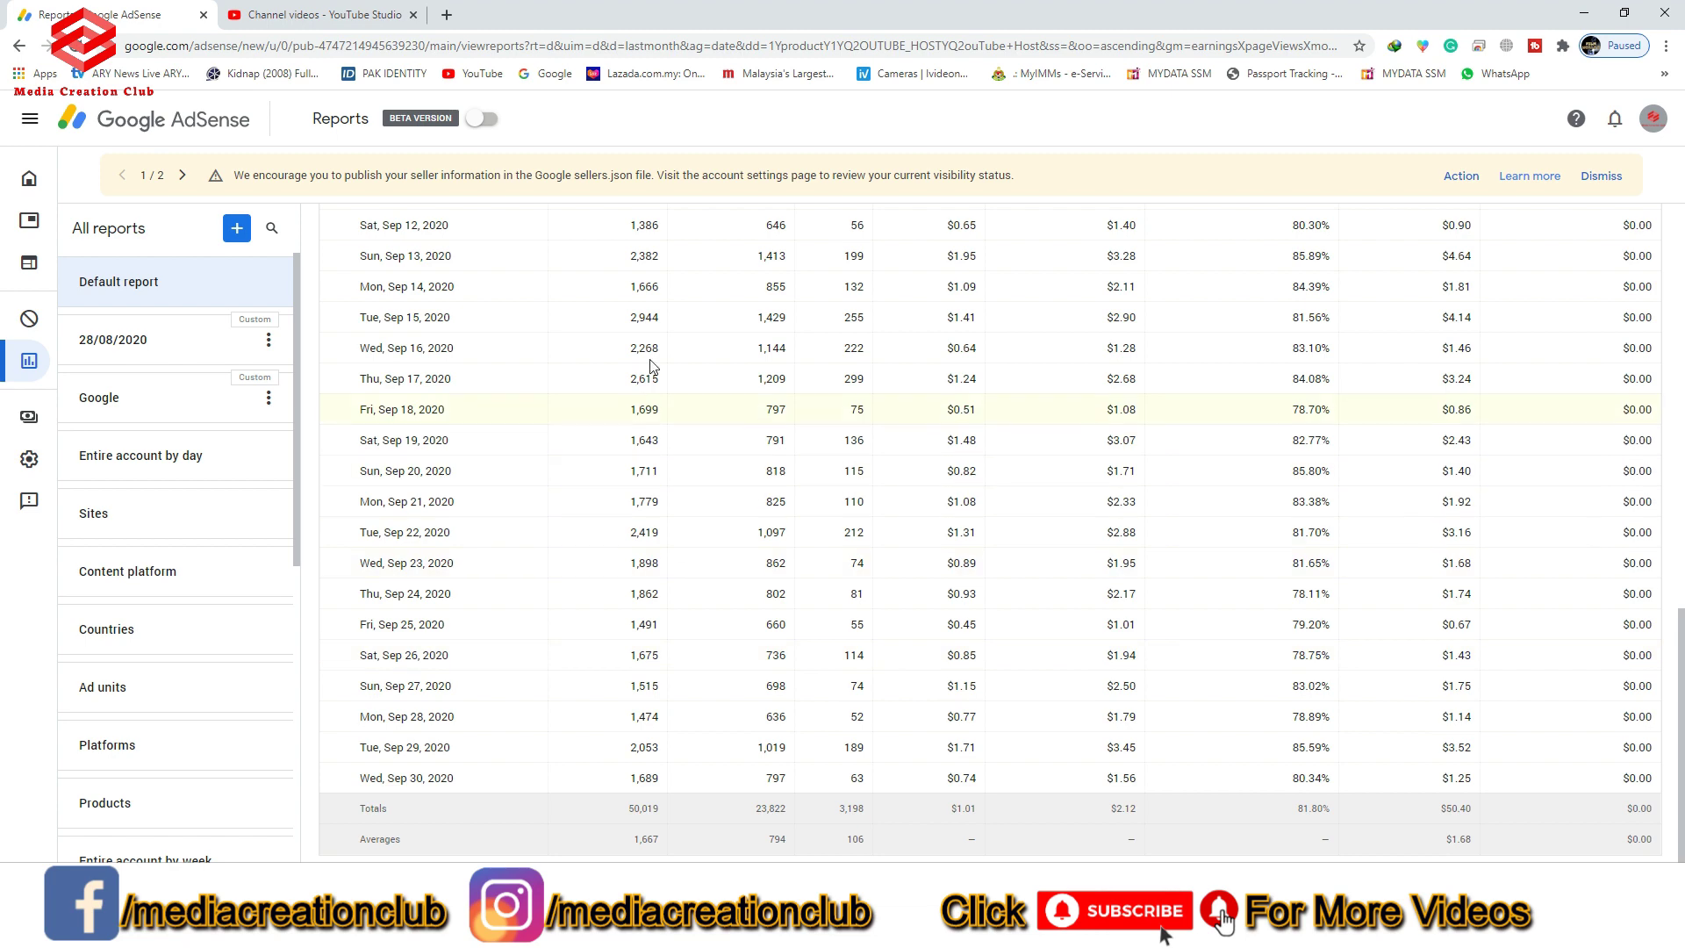
scroll(650, 365, "up", 5)
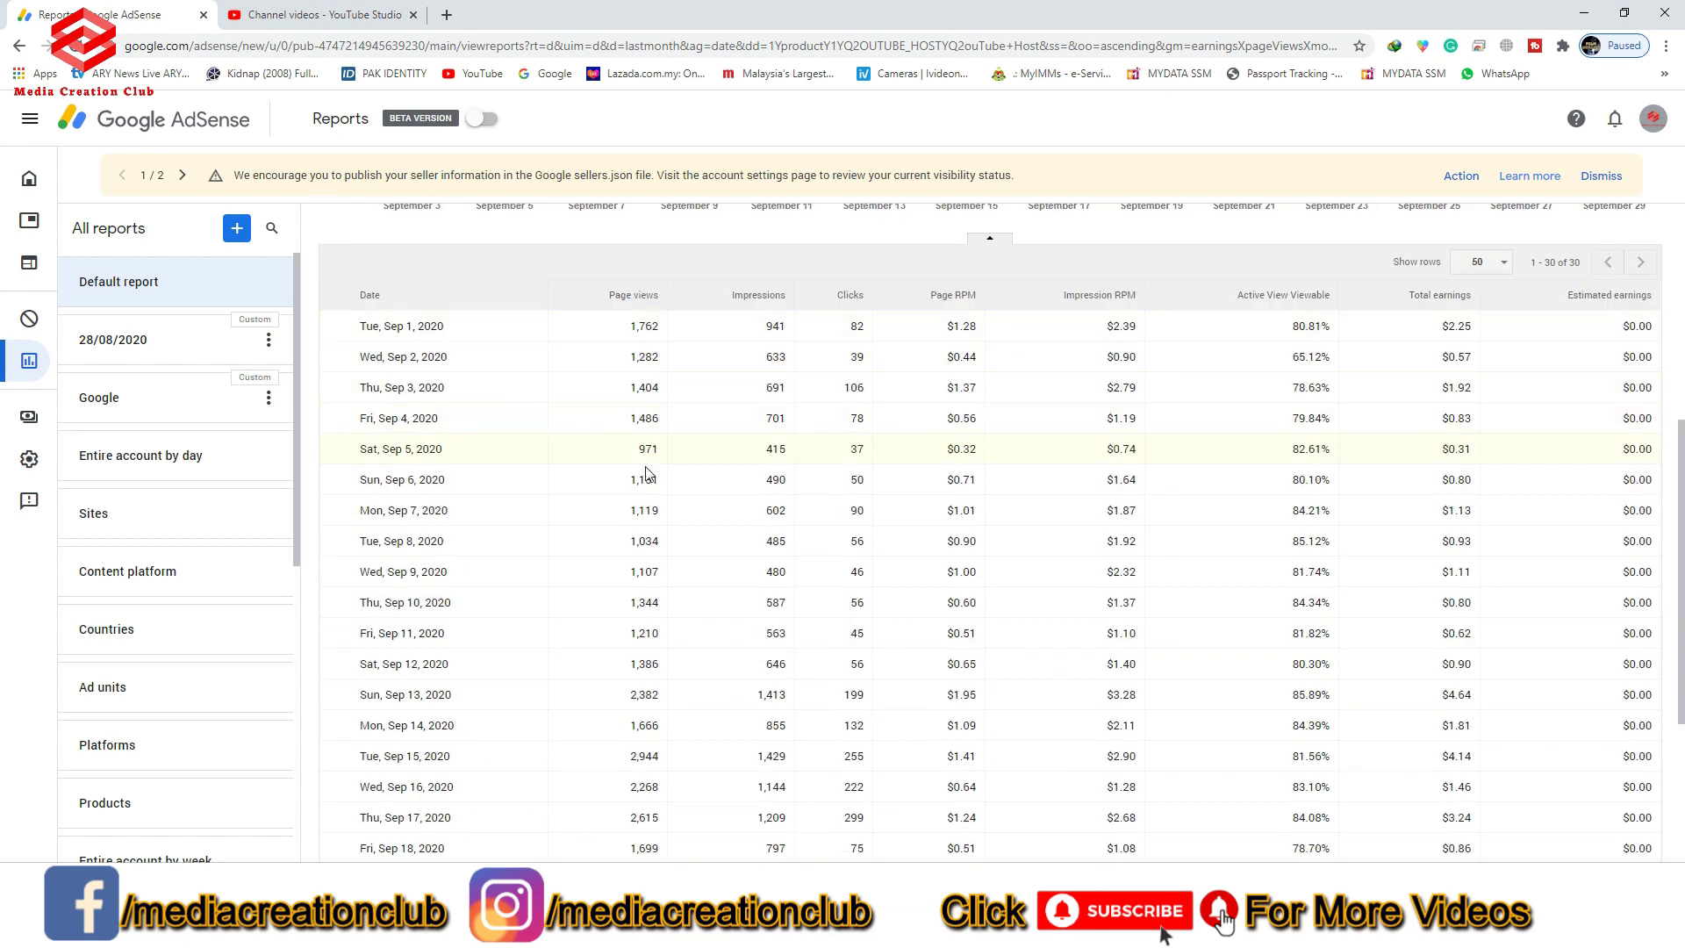
scroll(649, 487, "down", 3)
scroll(781, 283, "up", 5)
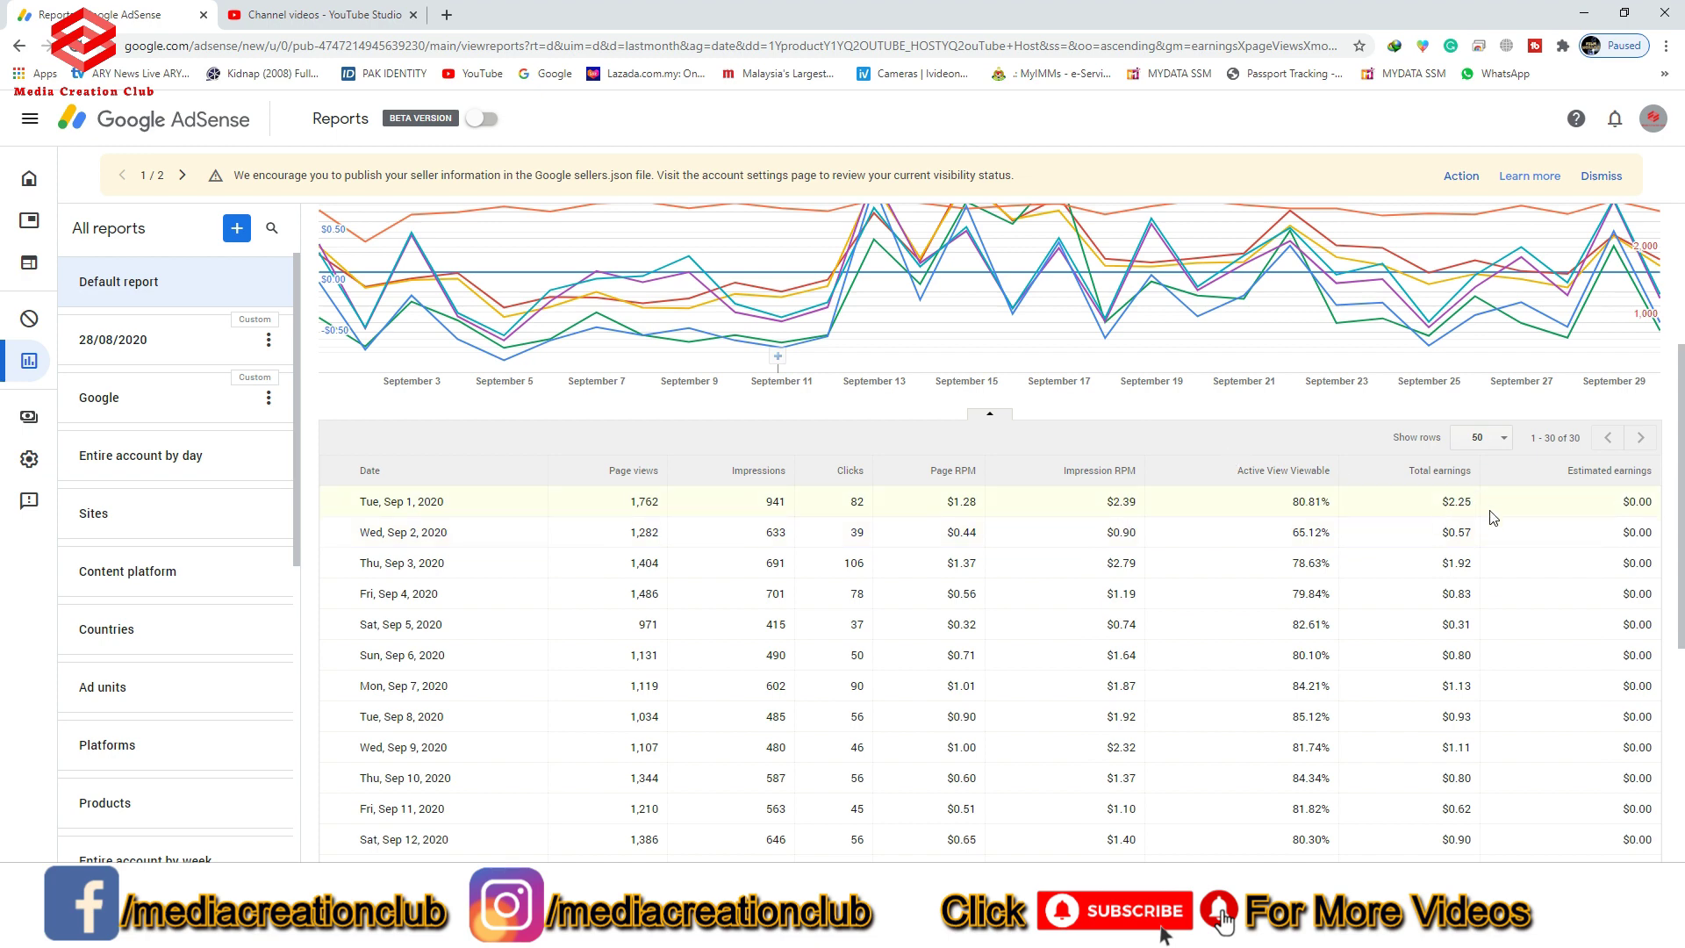
scroll(1452, 643, "down", 4)
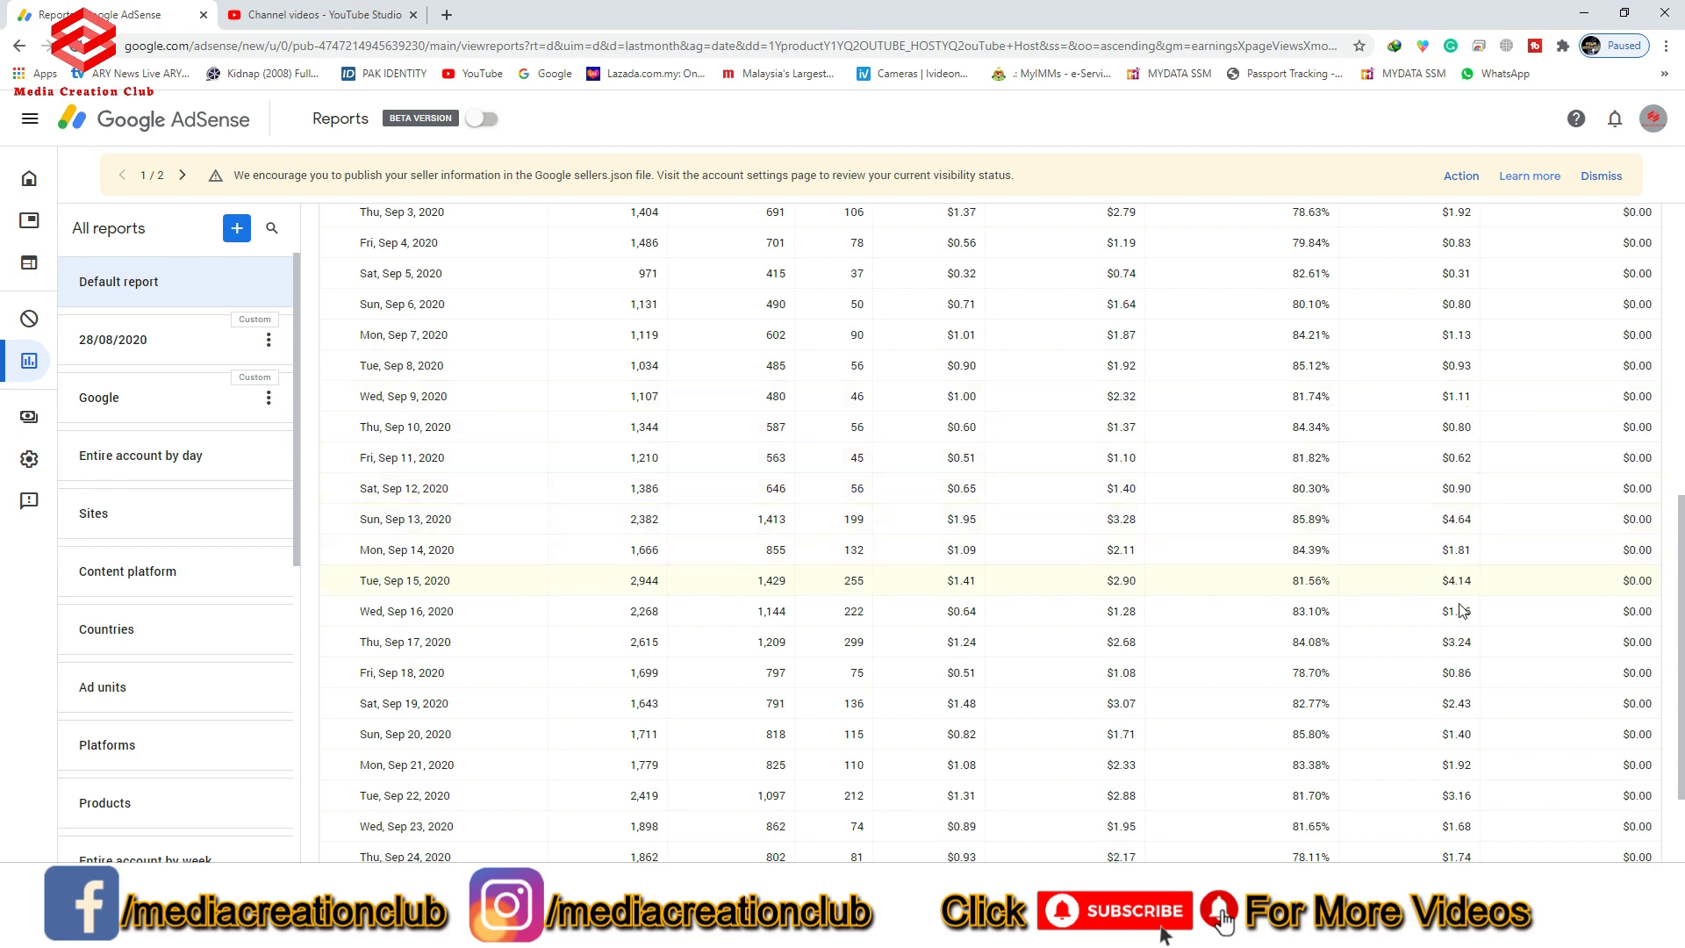
scroll(1465, 693, "down", 3)
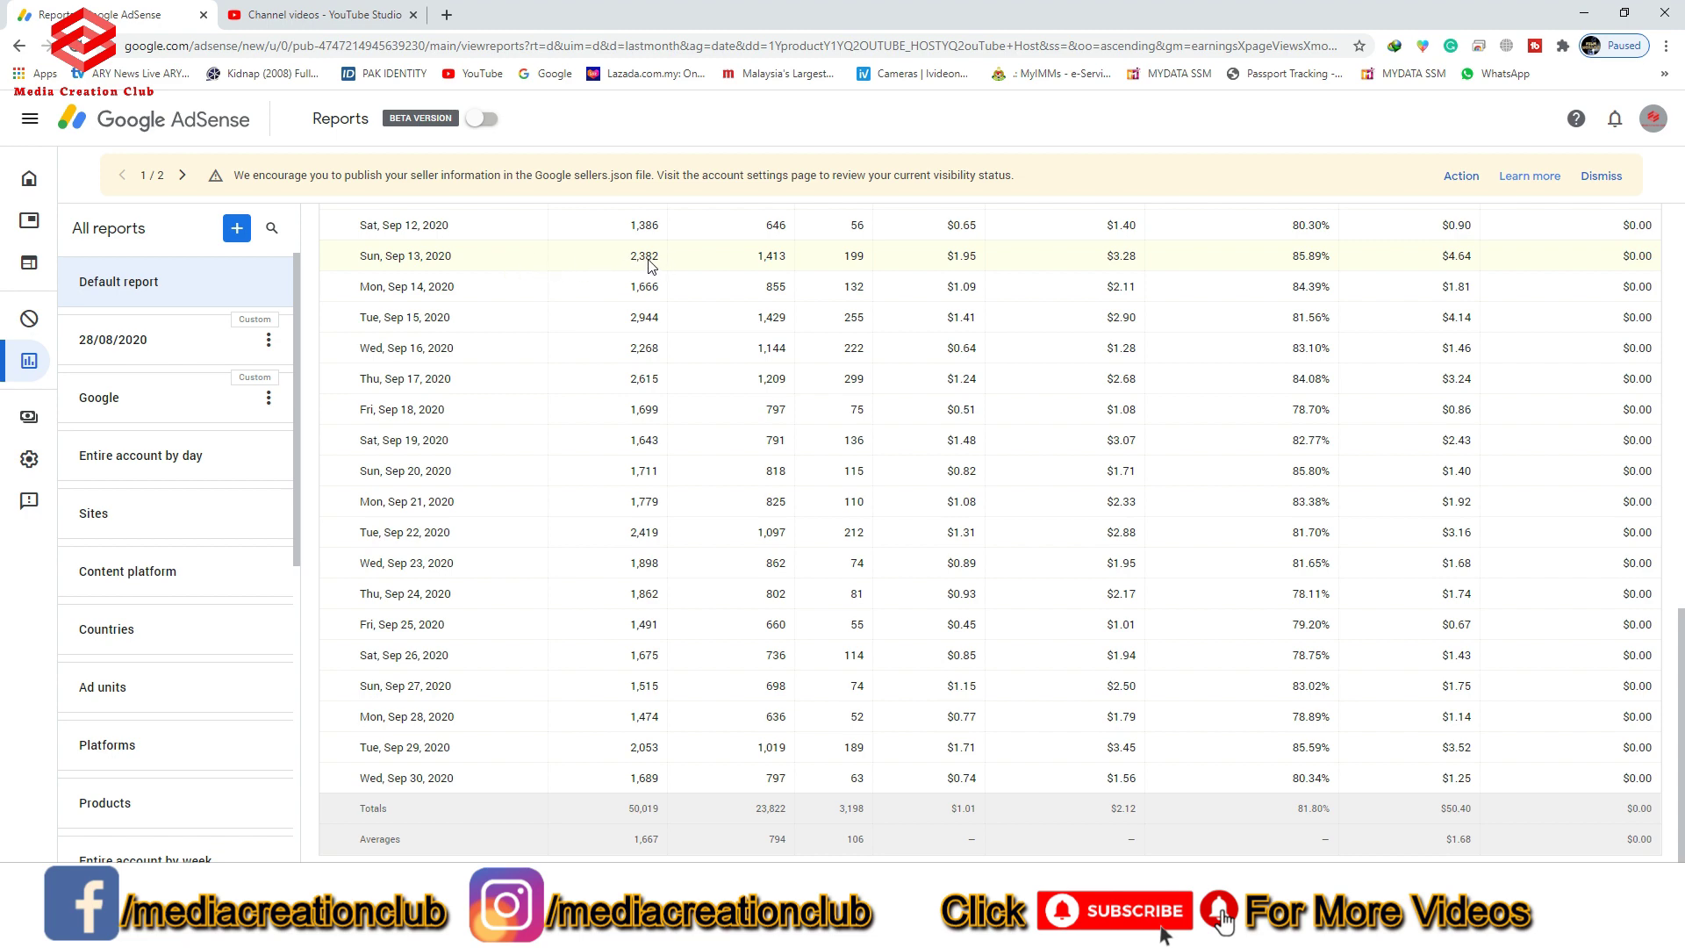
scroll(654, 266, "up", 10)
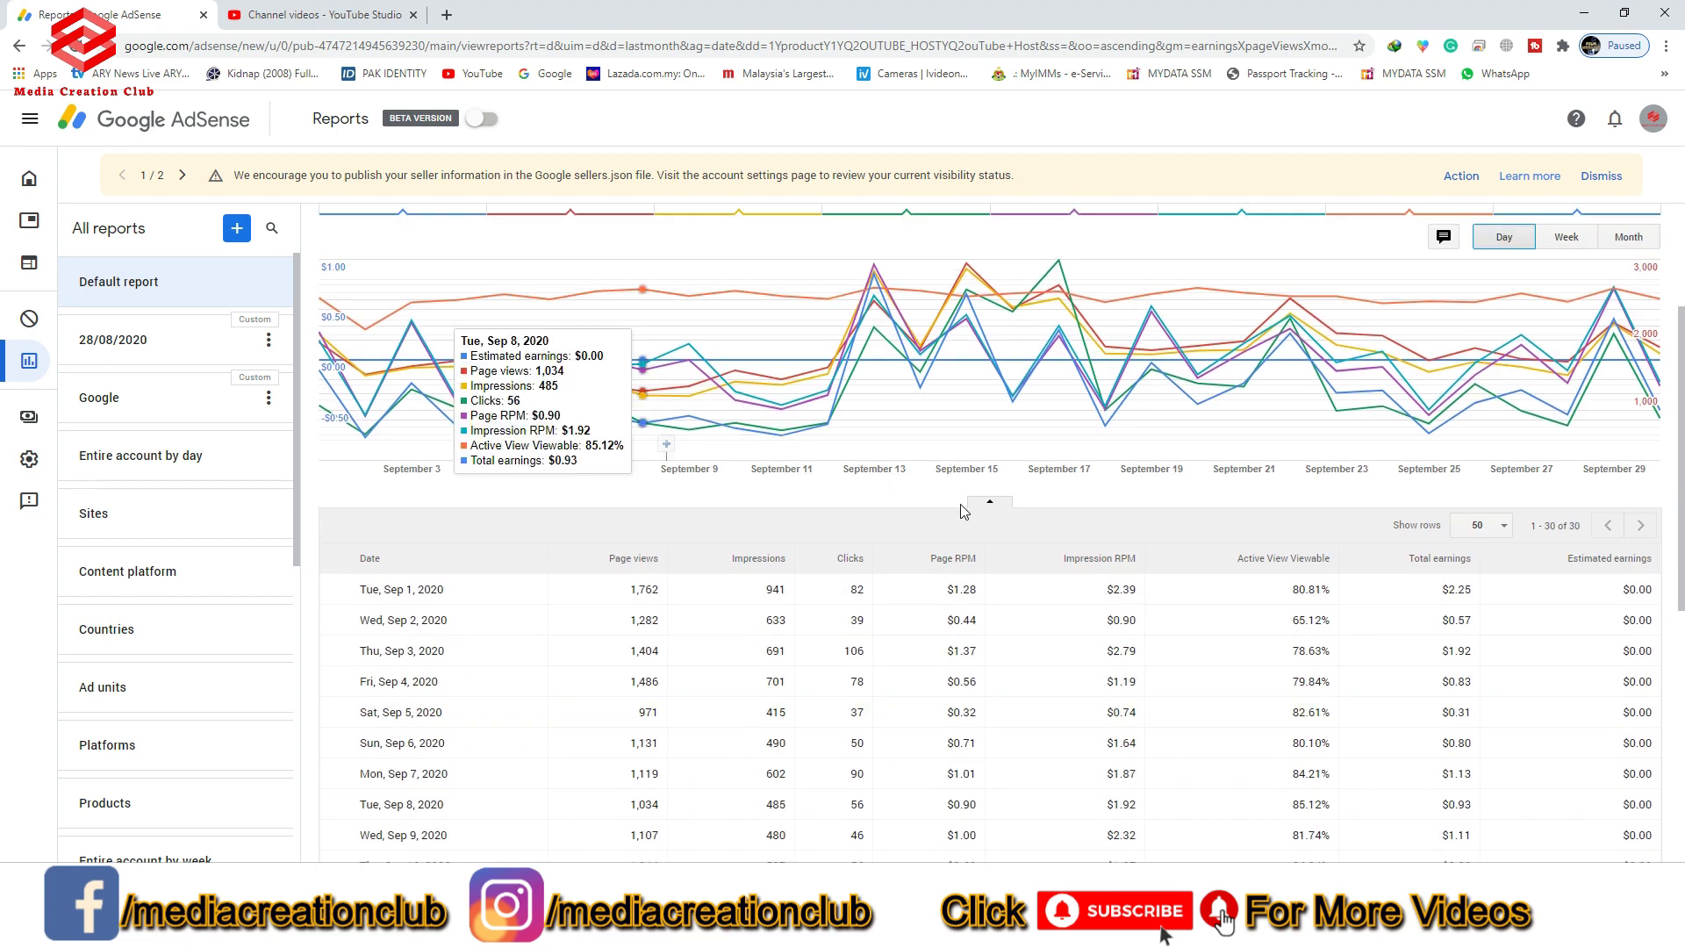
scroll(1044, 579, "down", 6)
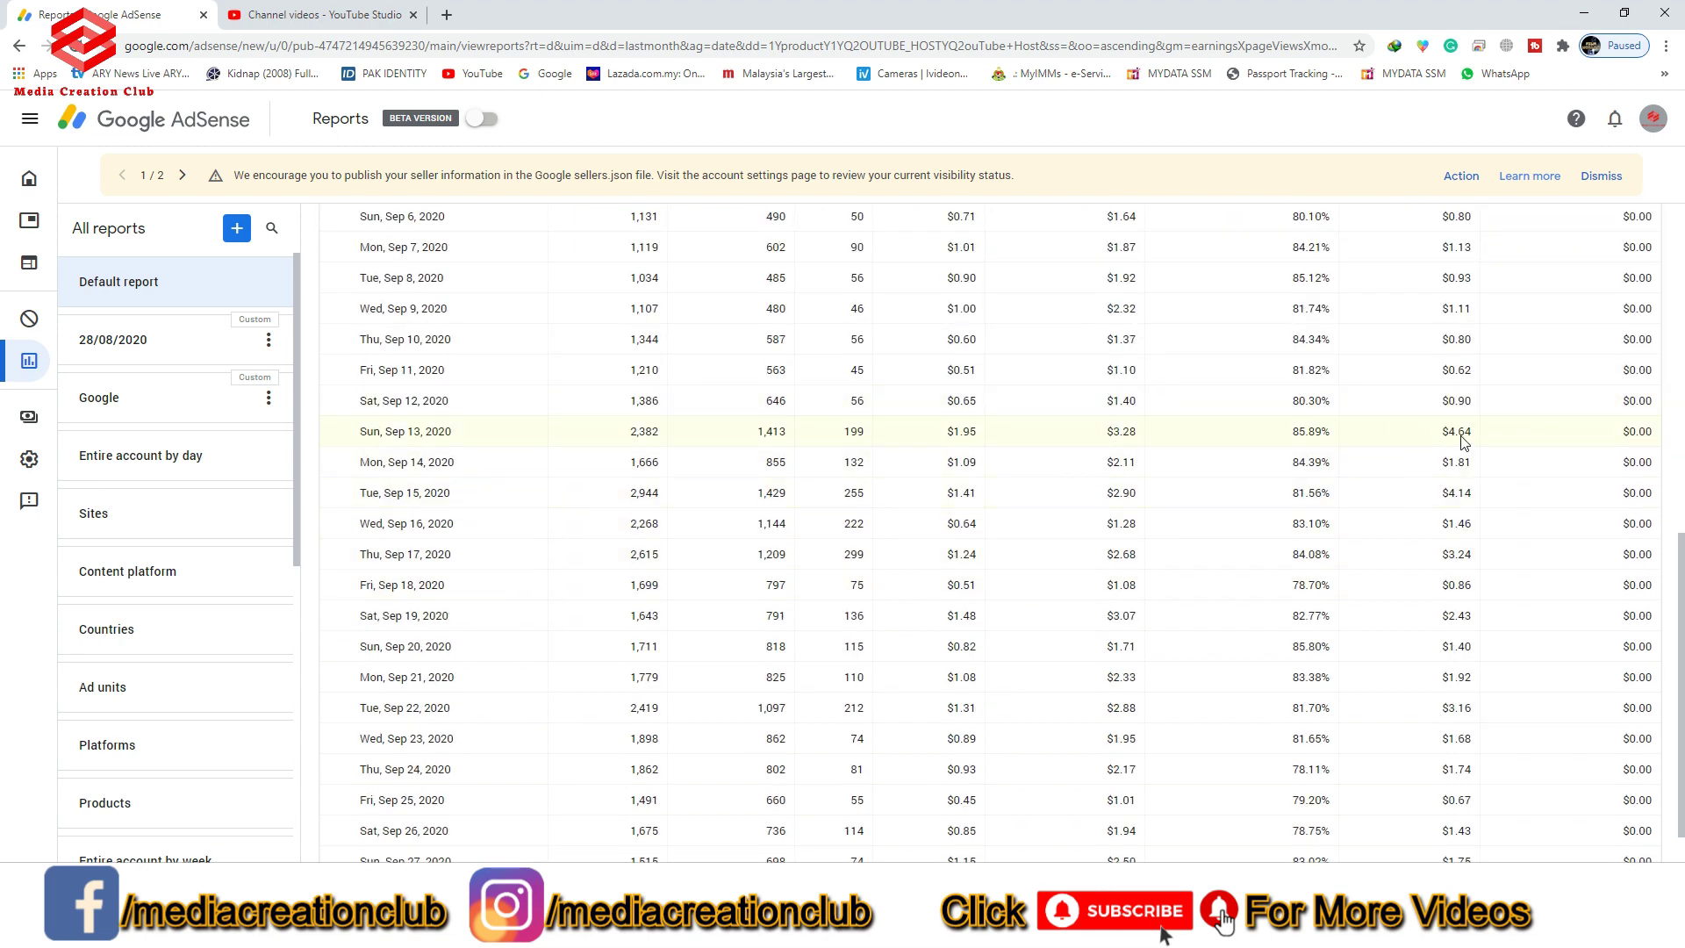
scroll(1404, 445, "up", 6)
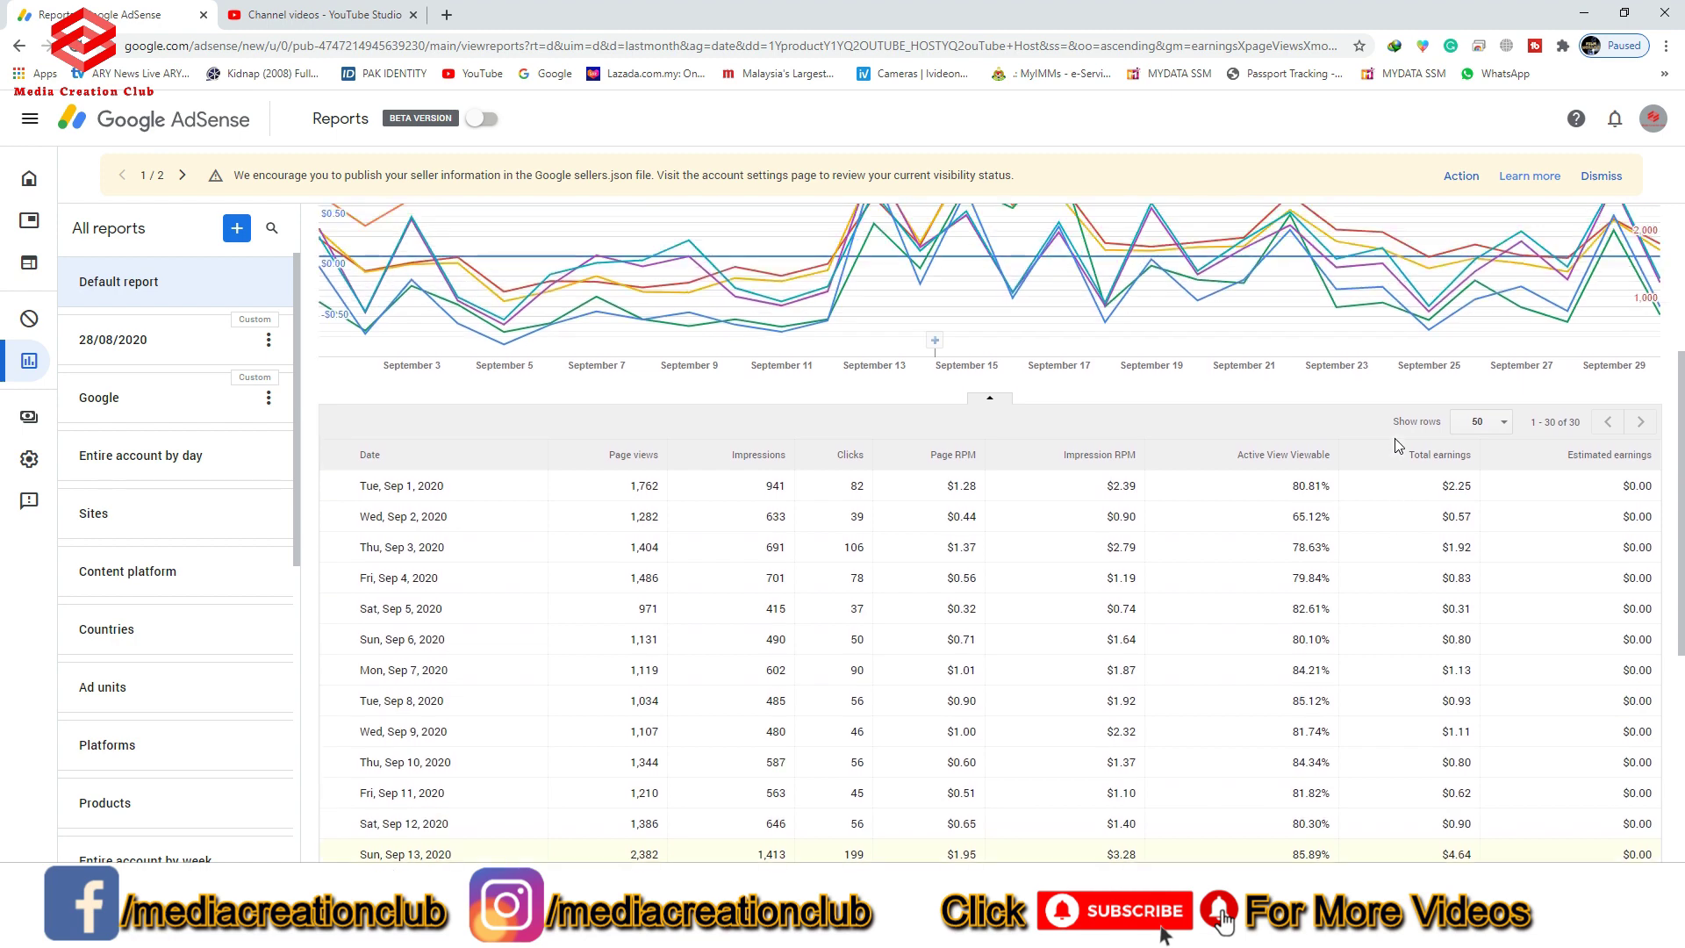
scroll(1389, 445, "up", 2)
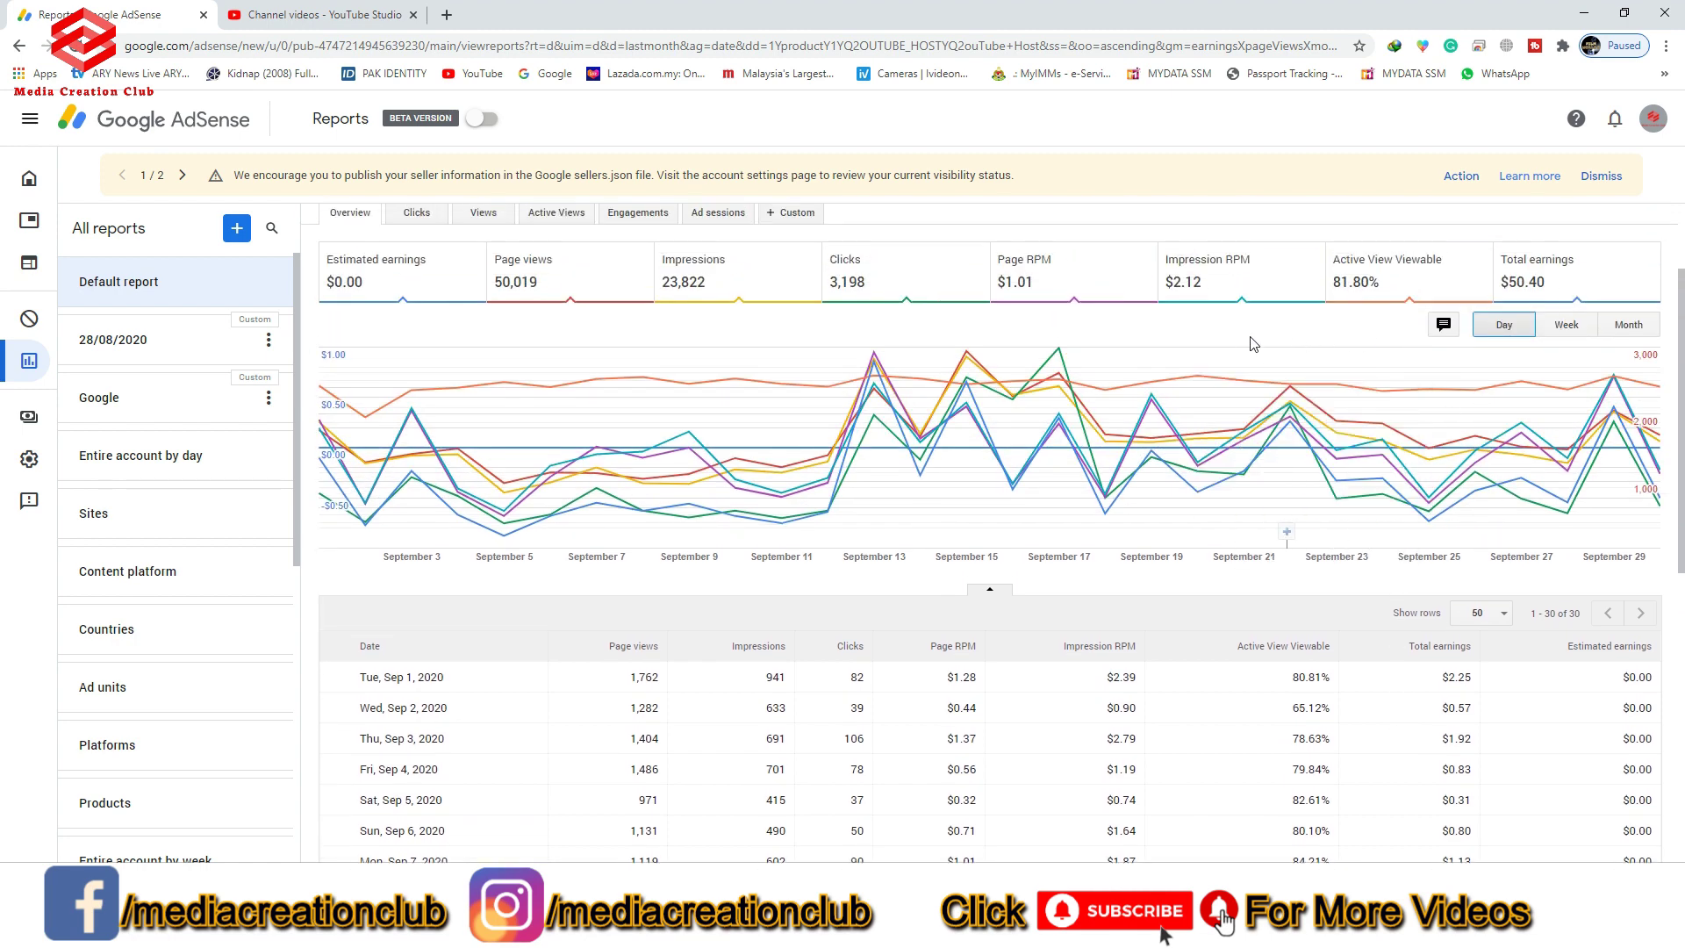
scroll(1310, 496, "up", 2)
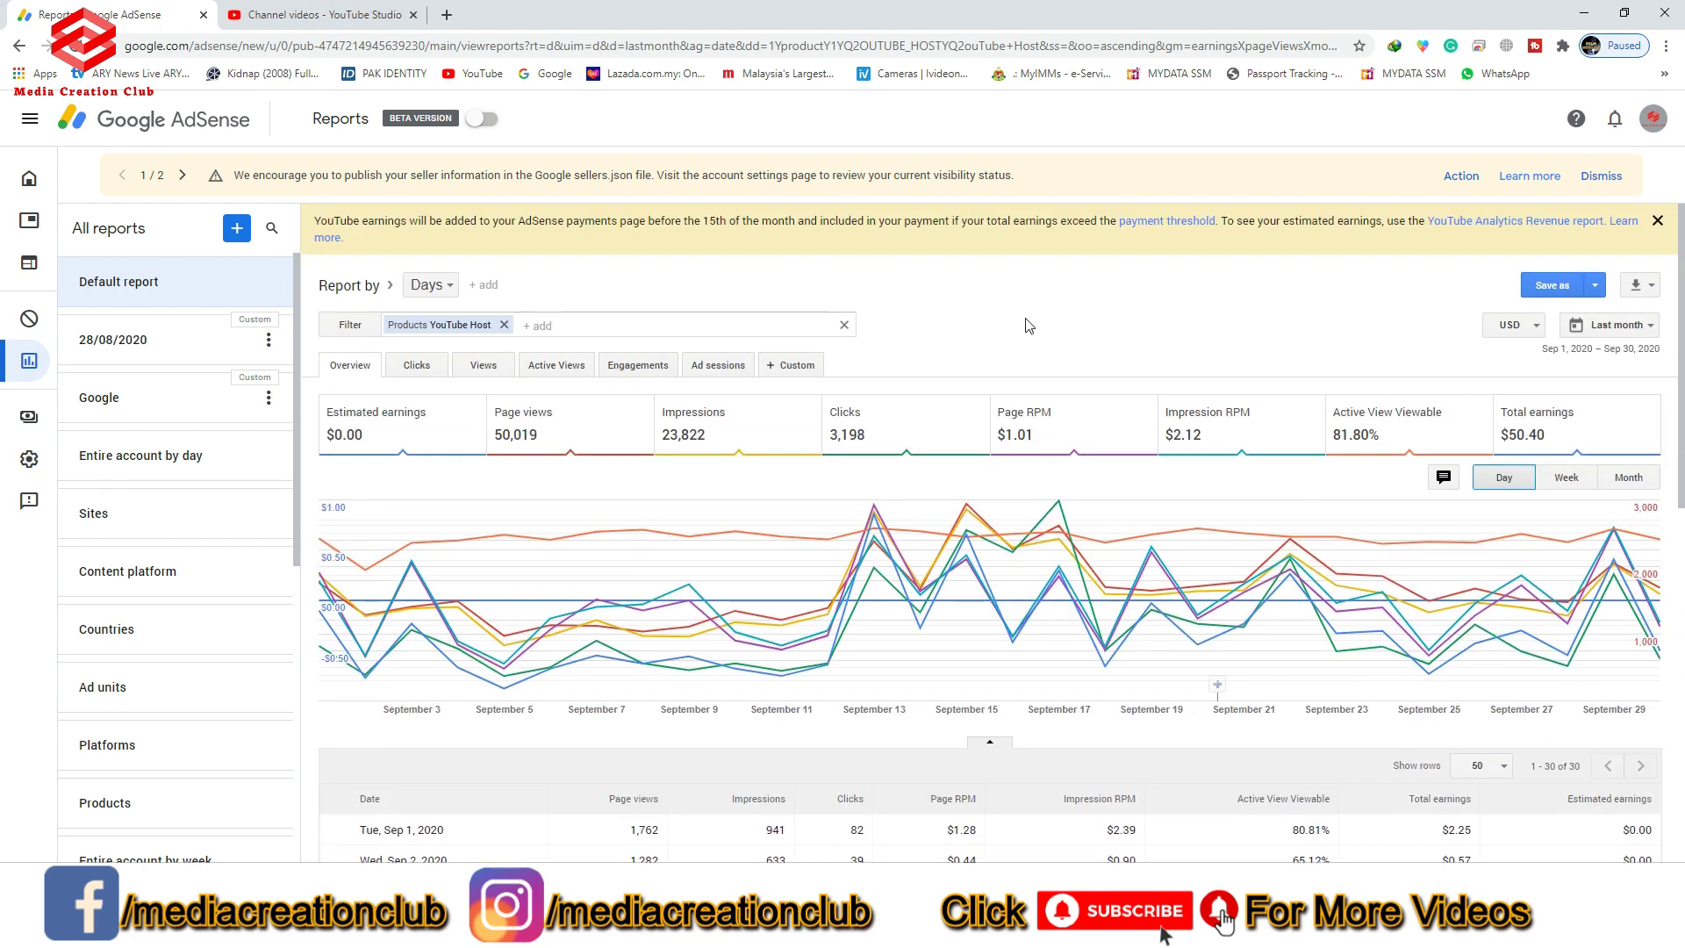
Set the report date range to All time (Aug 3 – Oct 18, 2020) and review the table.
left_click(1648, 330)
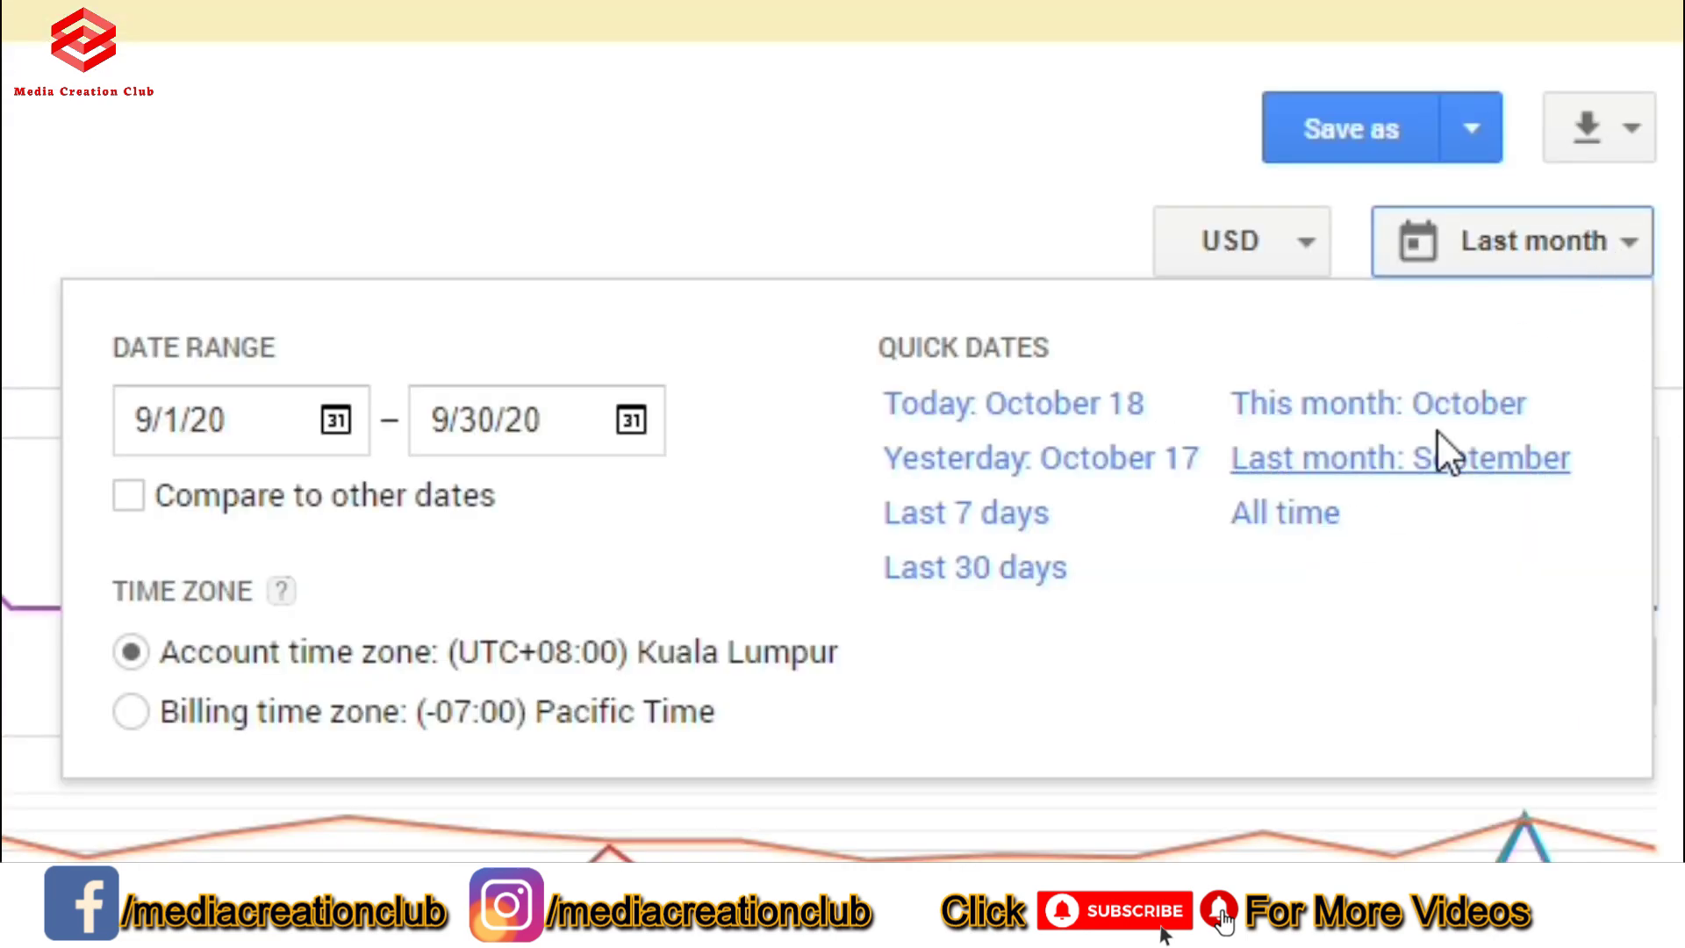
left_click(1286, 518)
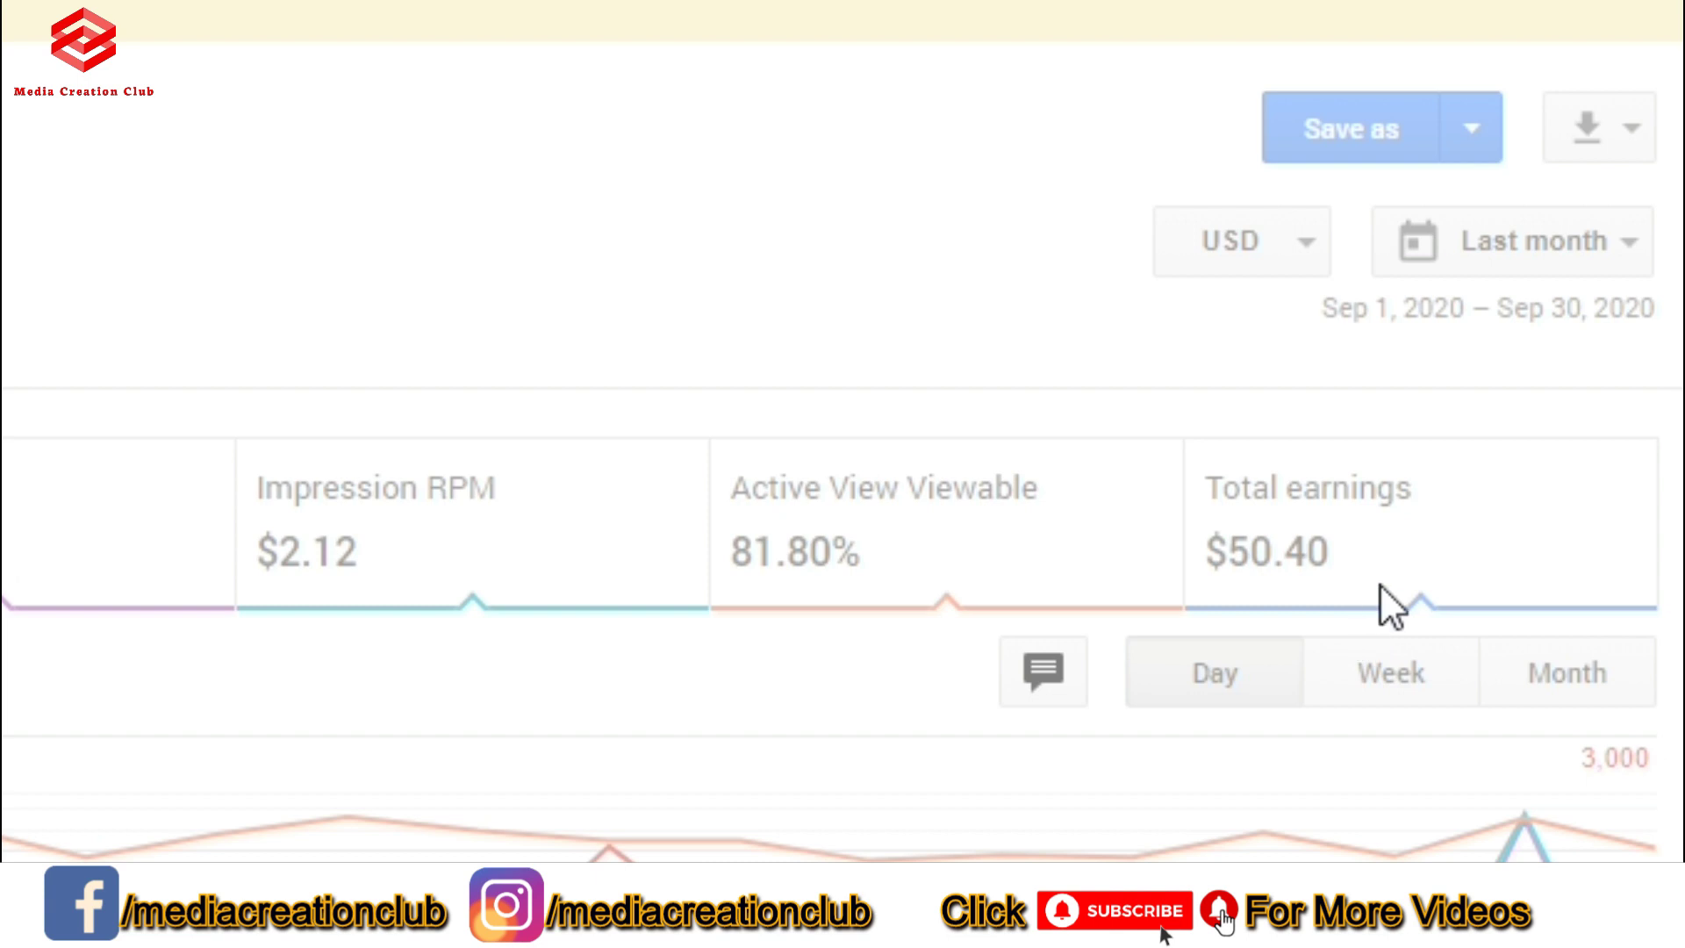
left_click(1256, 671)
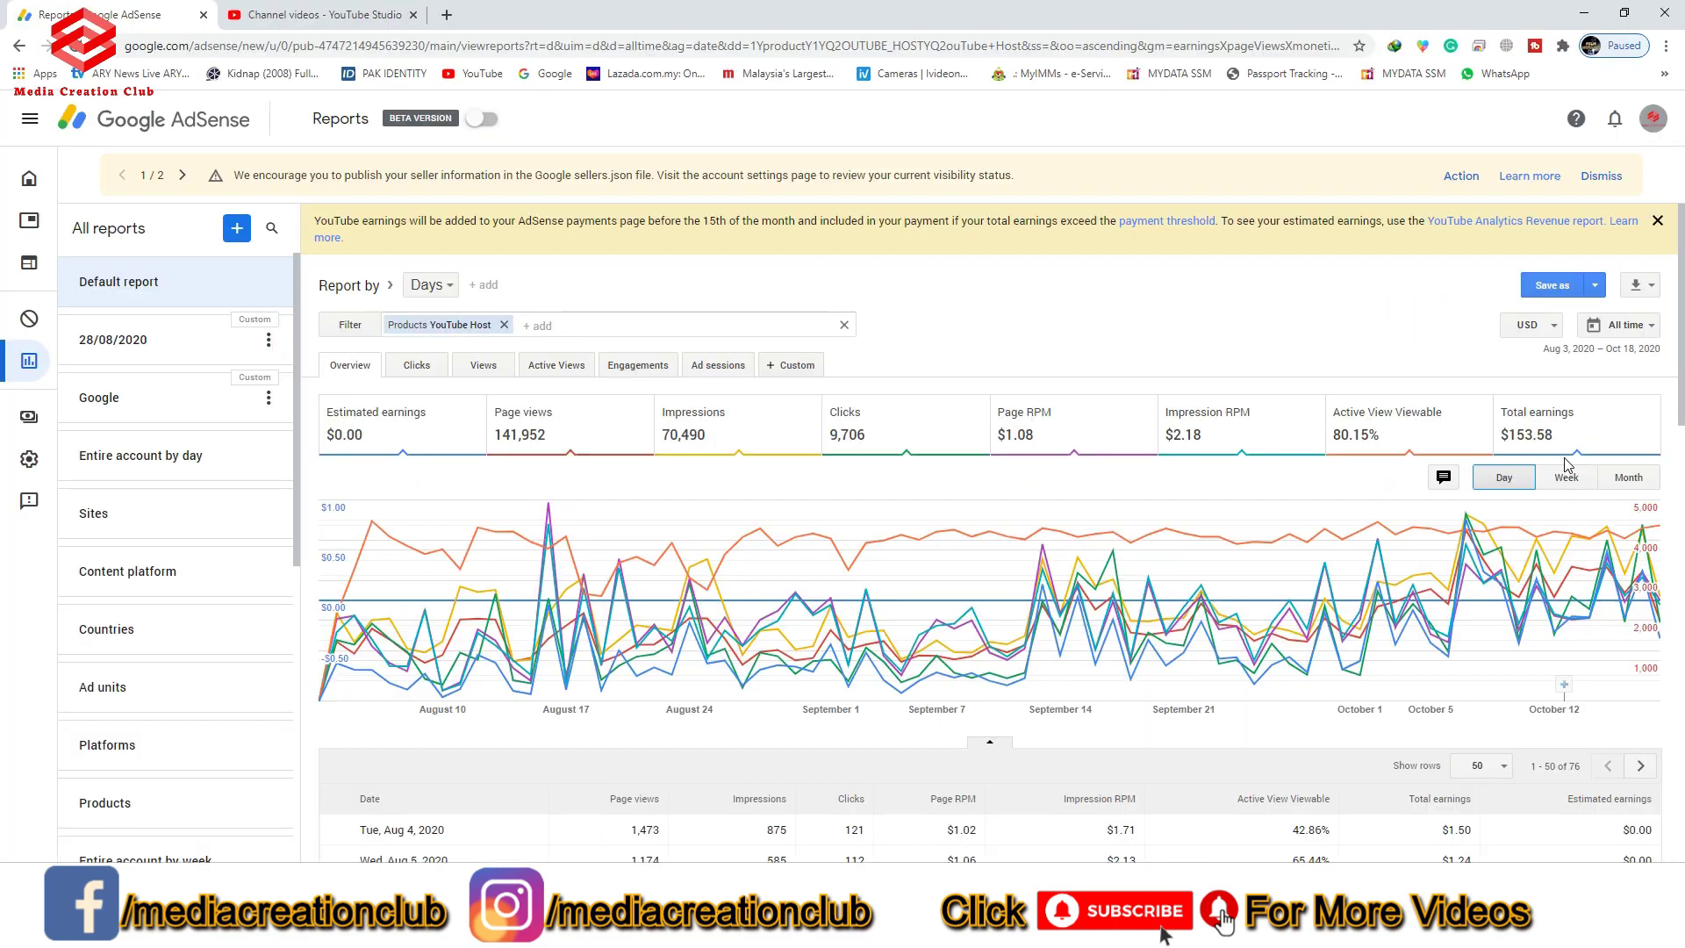
scroll(1567, 464, "down", 4)
scroll(1567, 464, "down", 12)
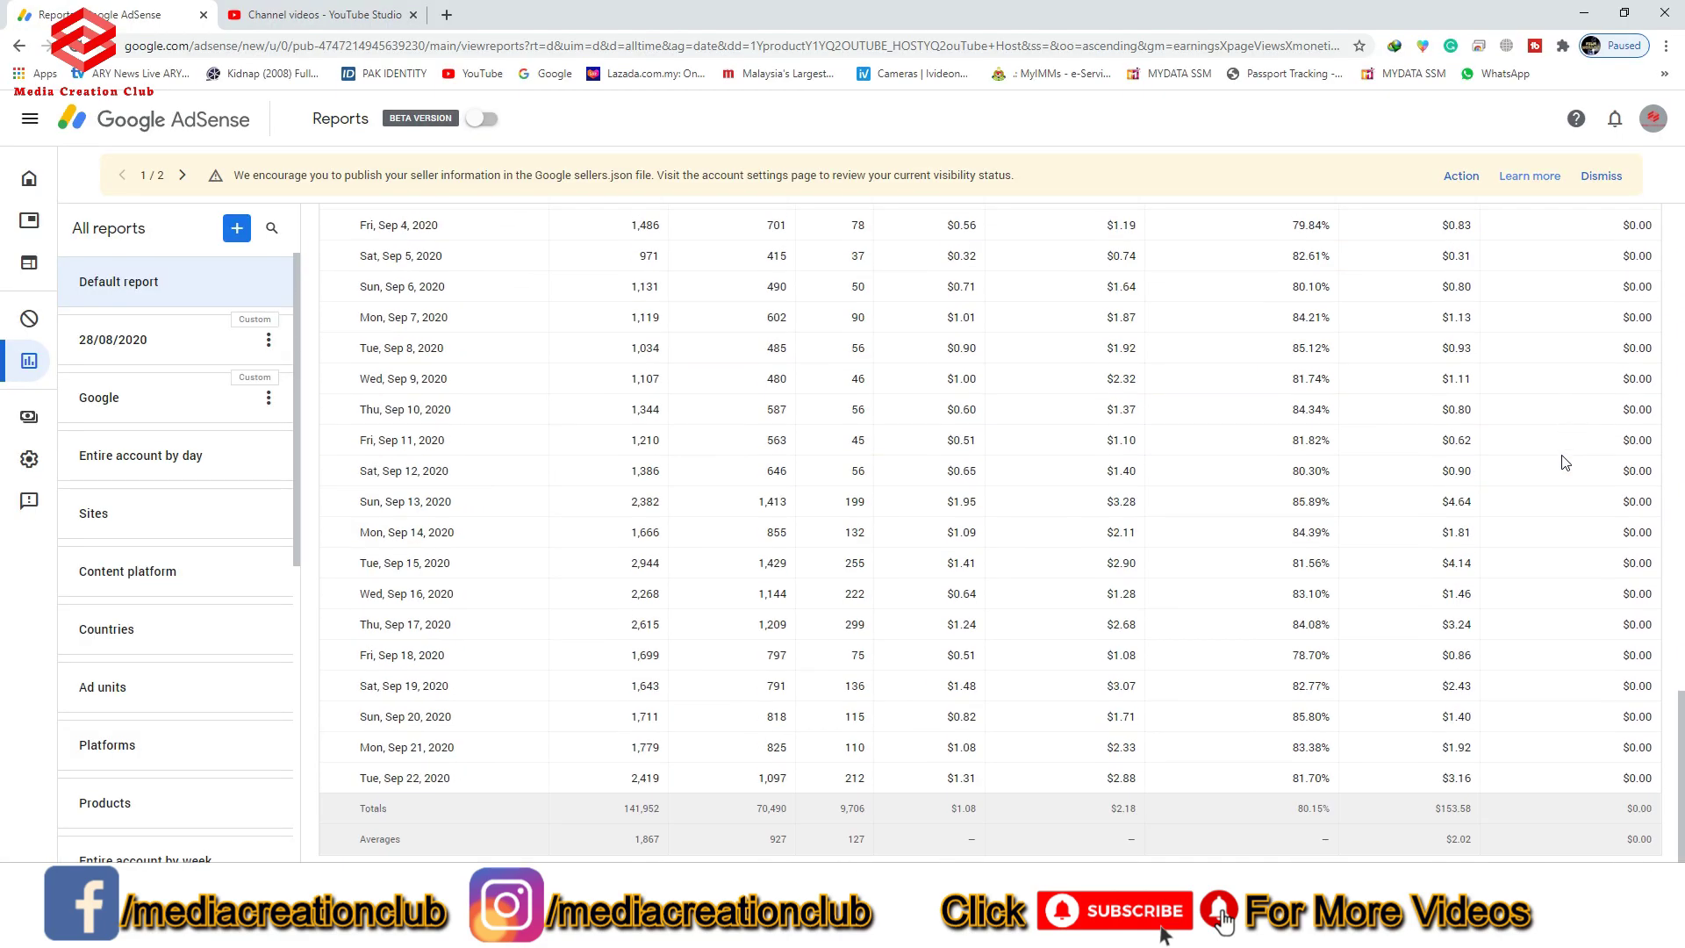
scroll(1567, 464, "up", 14)
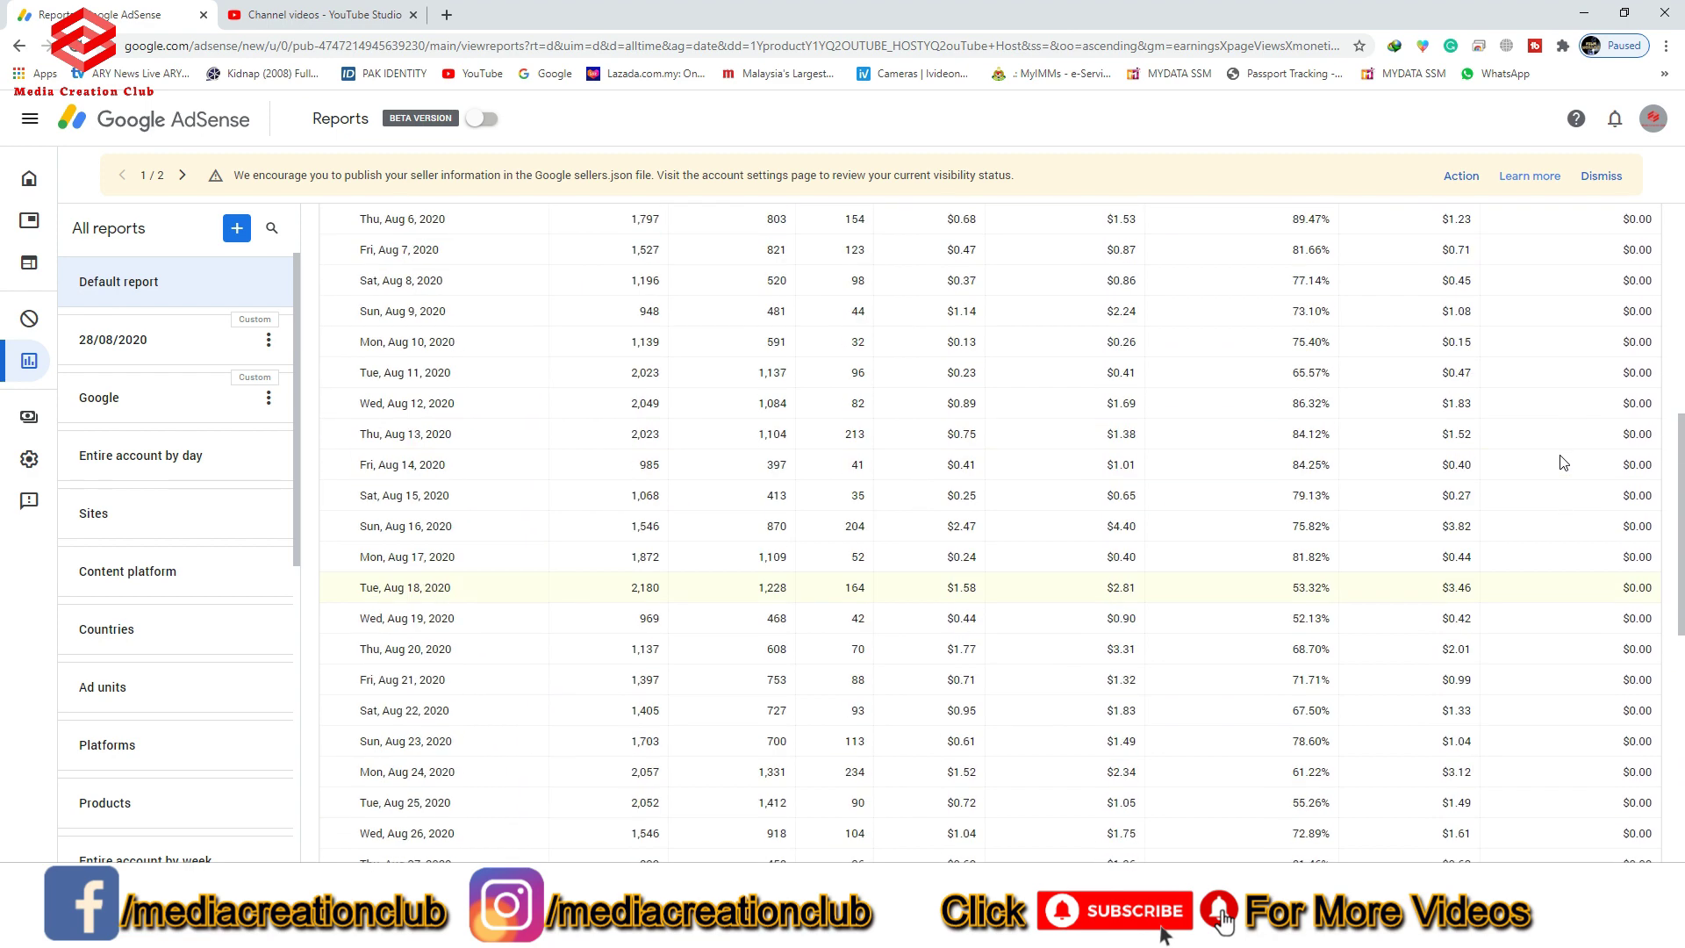
scroll(1561, 463, "up", 4)
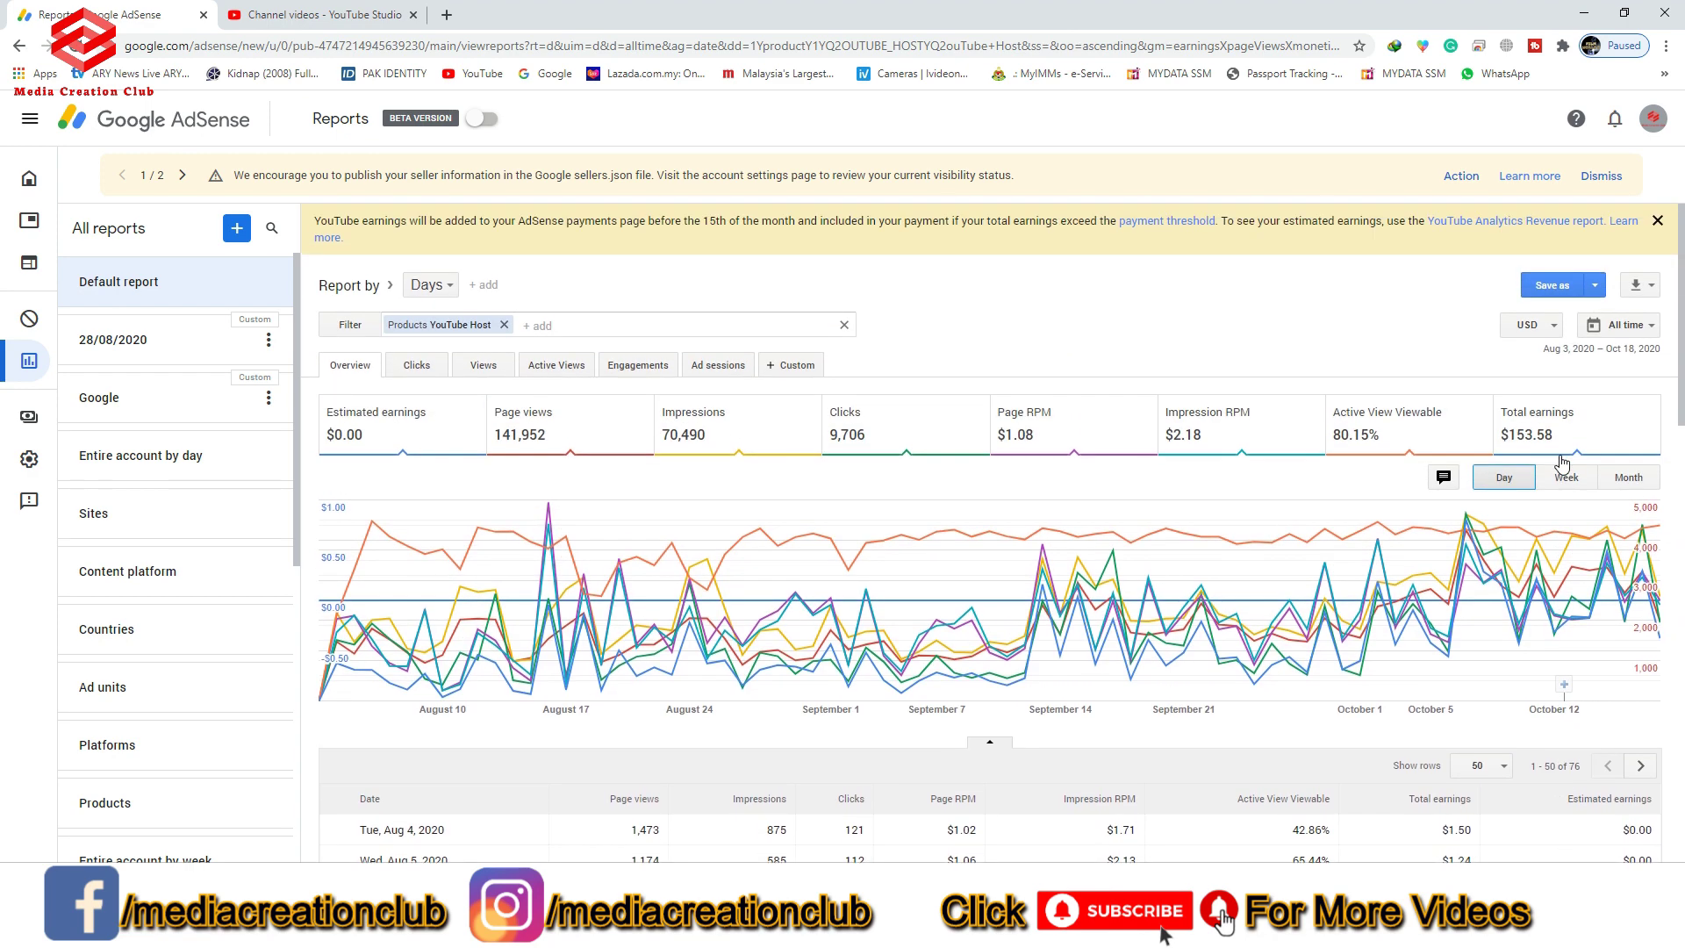
Deselect Total earnings, Active View Viewable, both RPMs, Clicks, Page views and Estimated earnings.
left_click(1542, 437)
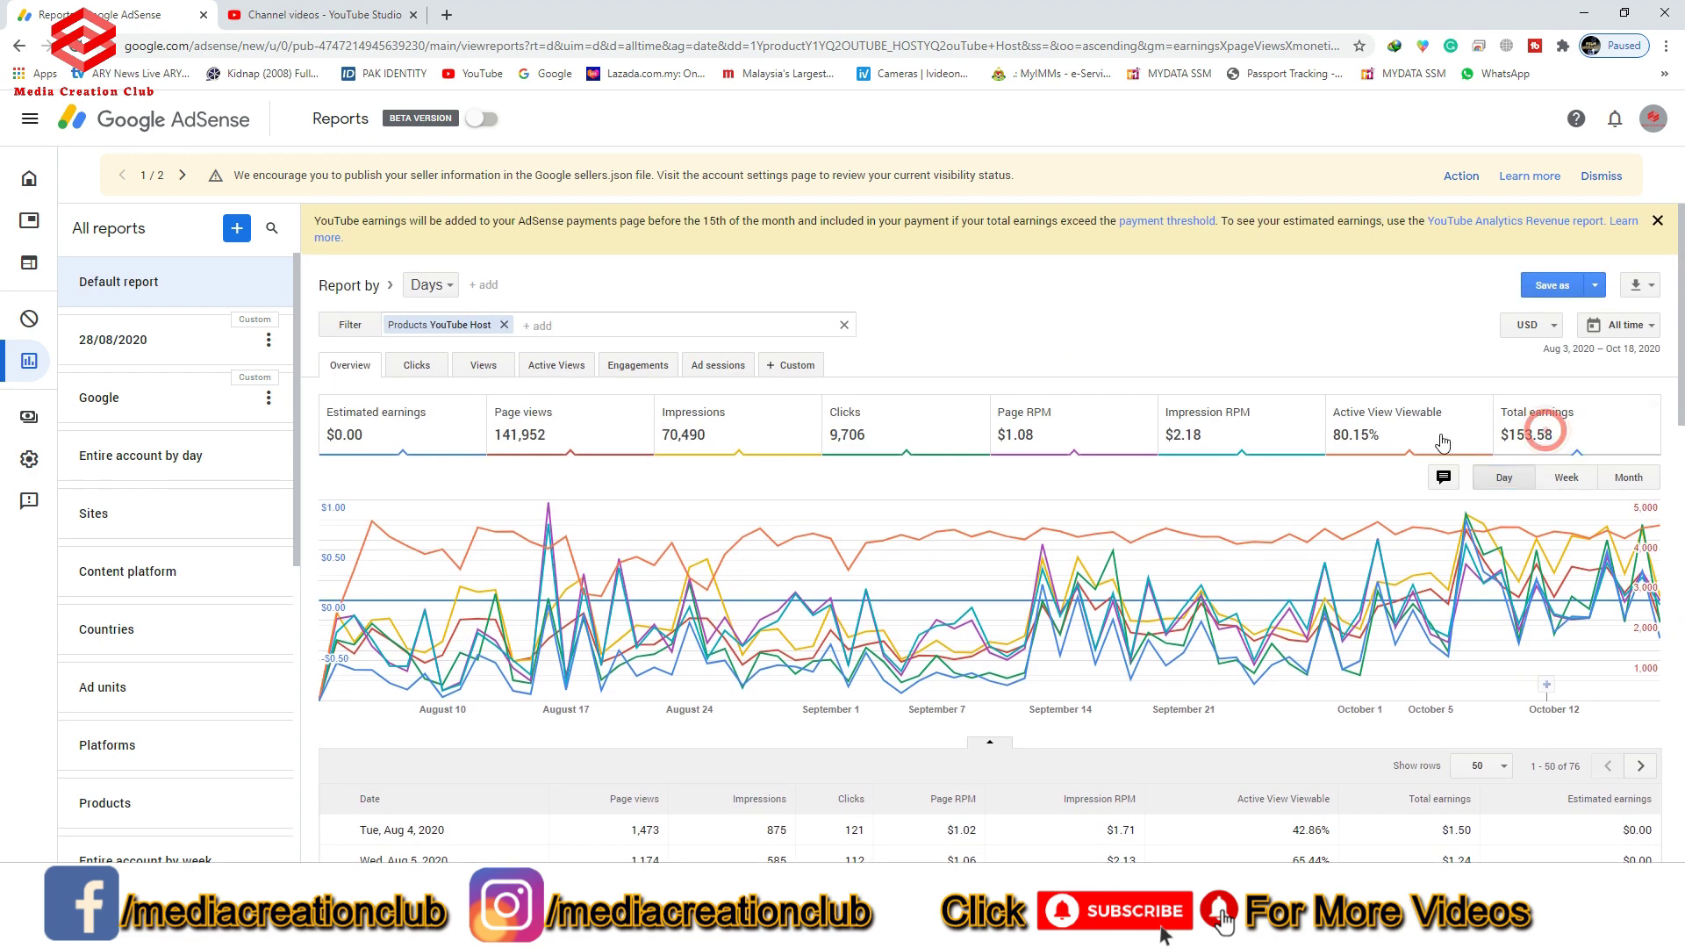
left_click(1423, 437)
left_click(1253, 436)
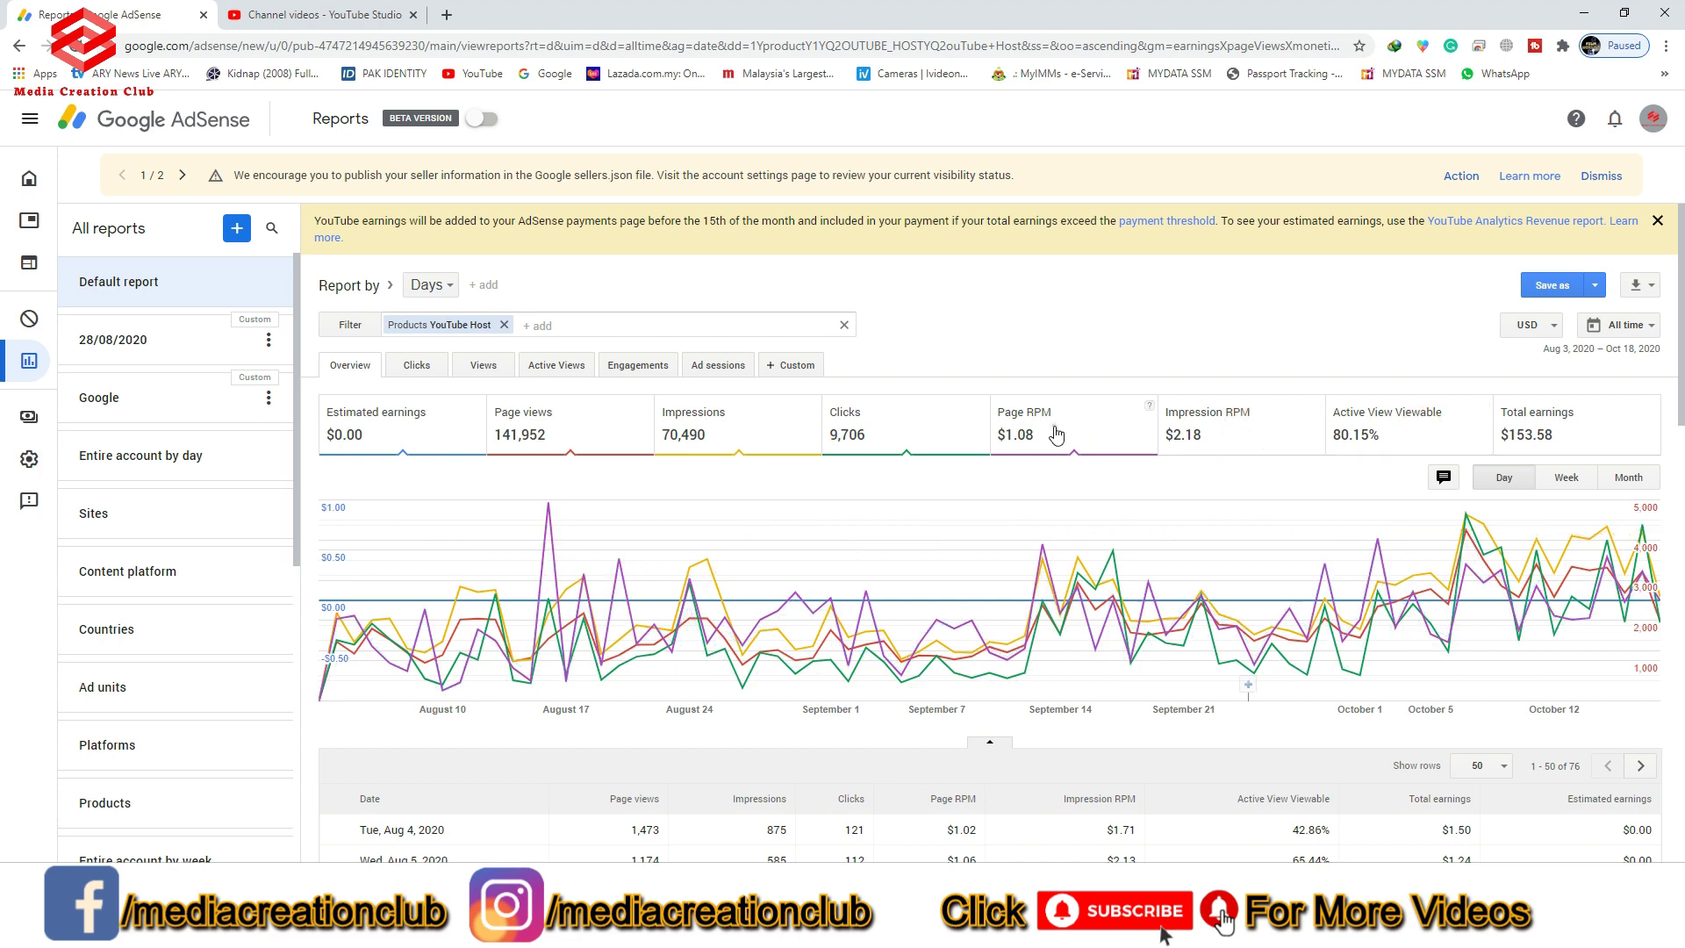
left_click(930, 425)
left_click(706, 428)
left_click(598, 438)
left_click(348, 432)
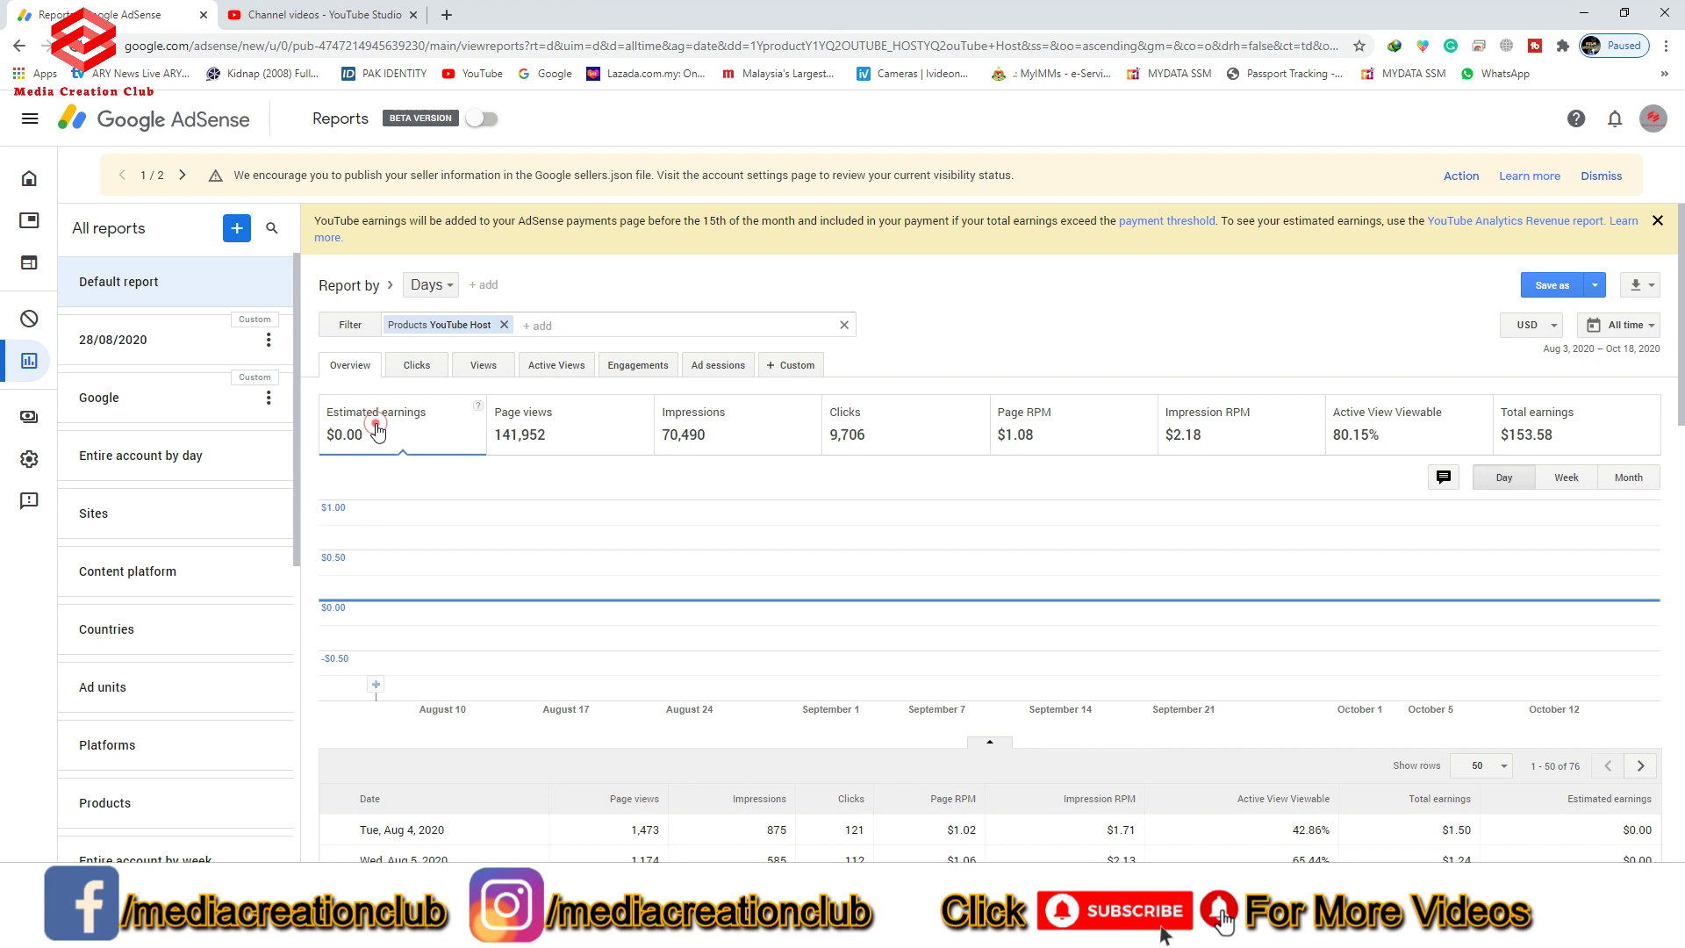
Keep the range at All time, graph only Total earnings, and view the daily table.
left_click(1646, 334)
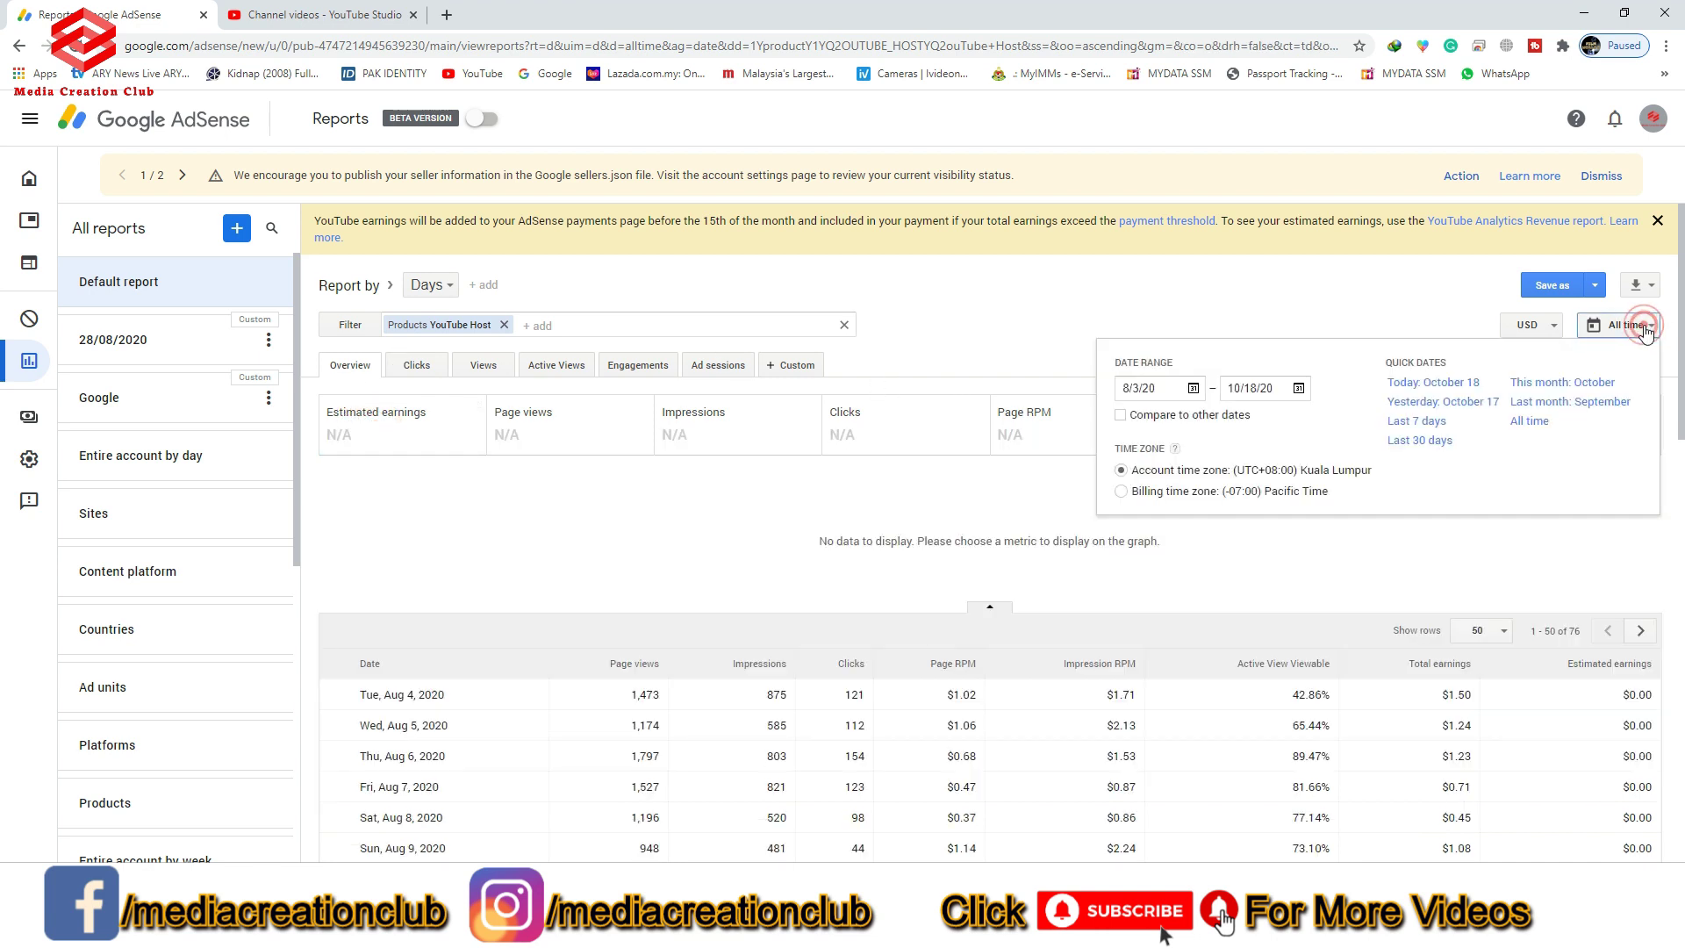
left_click(1518, 430)
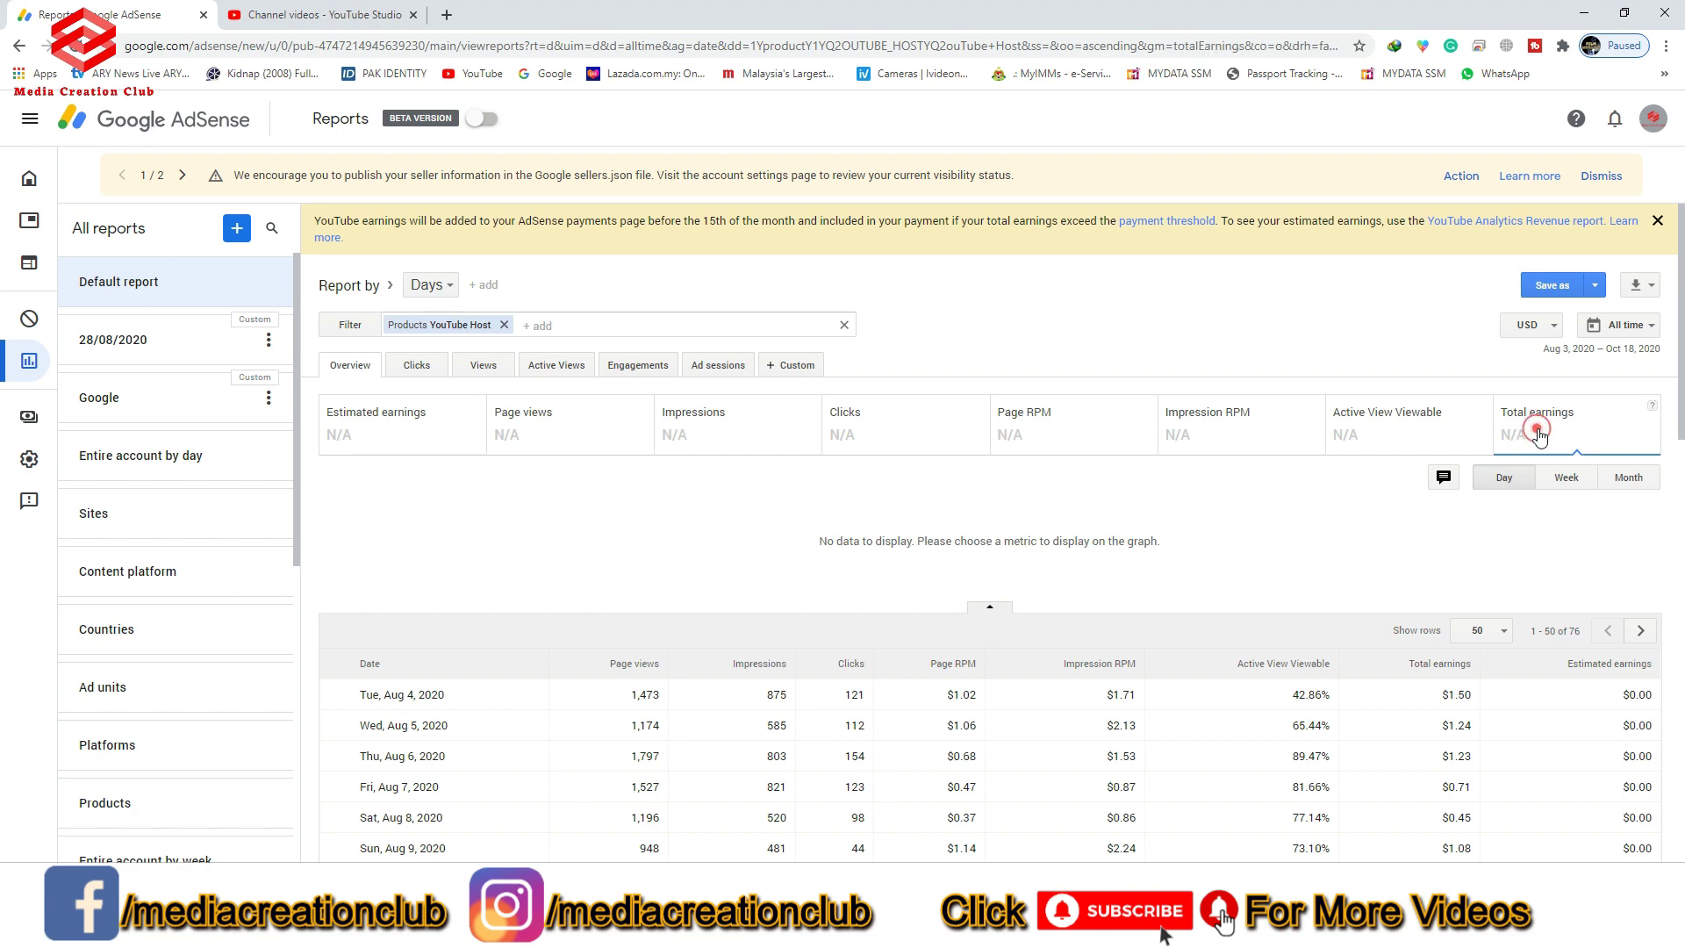
left_click(595, 452)
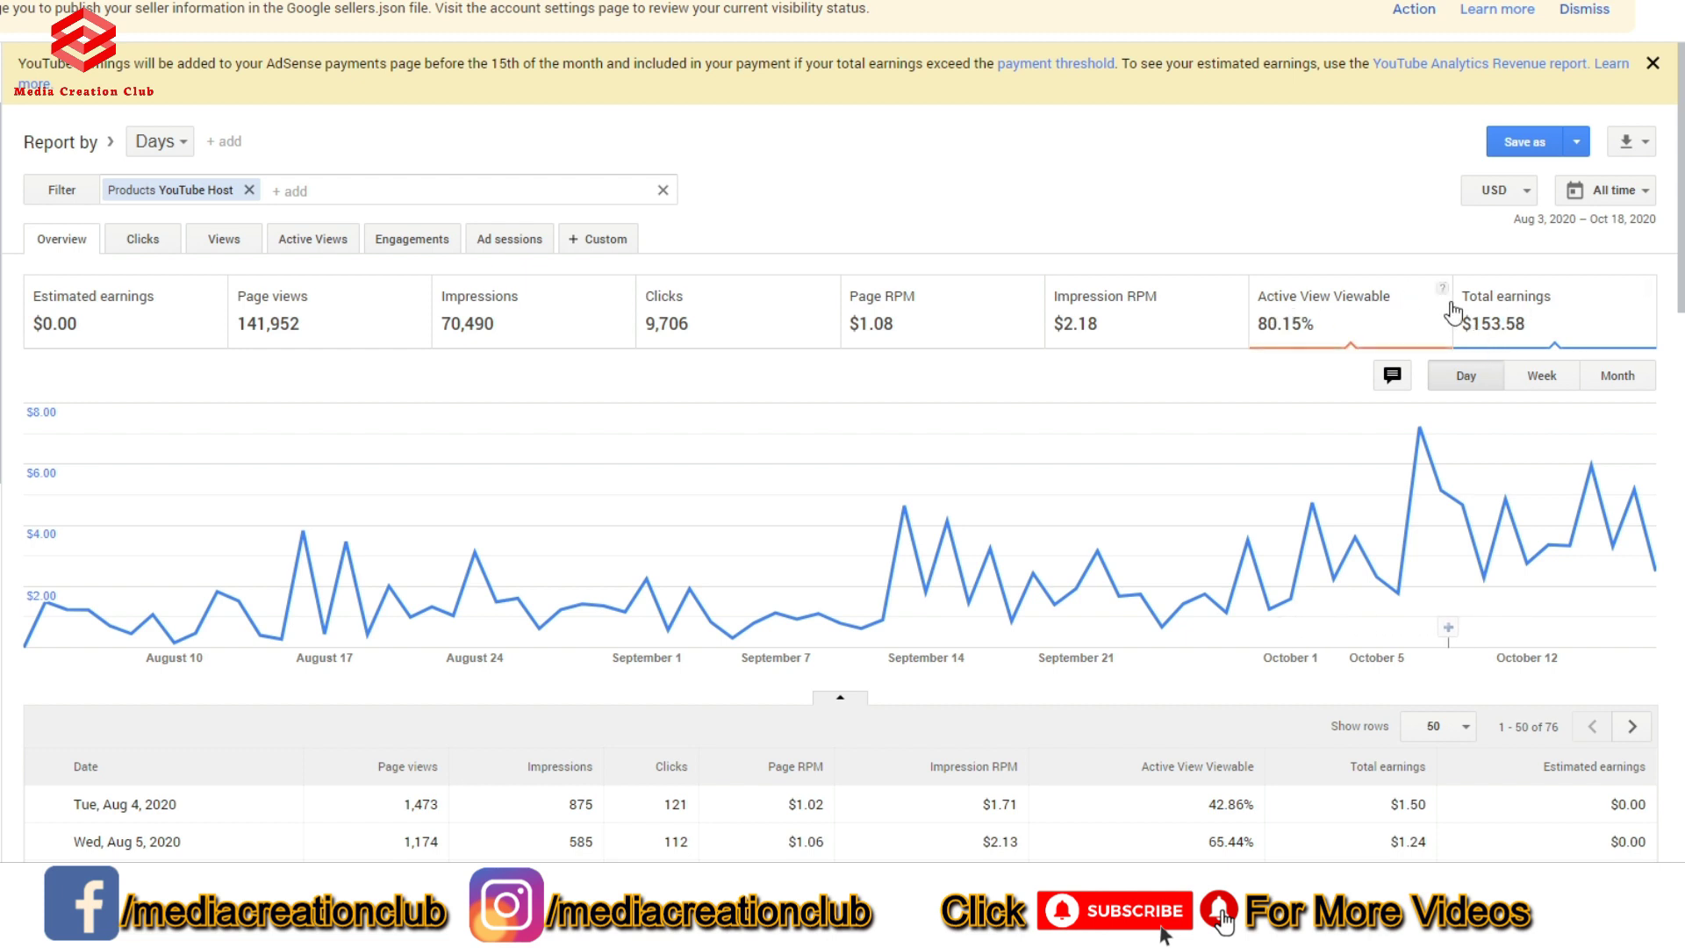
scroll(1524, 377, "down", 15)
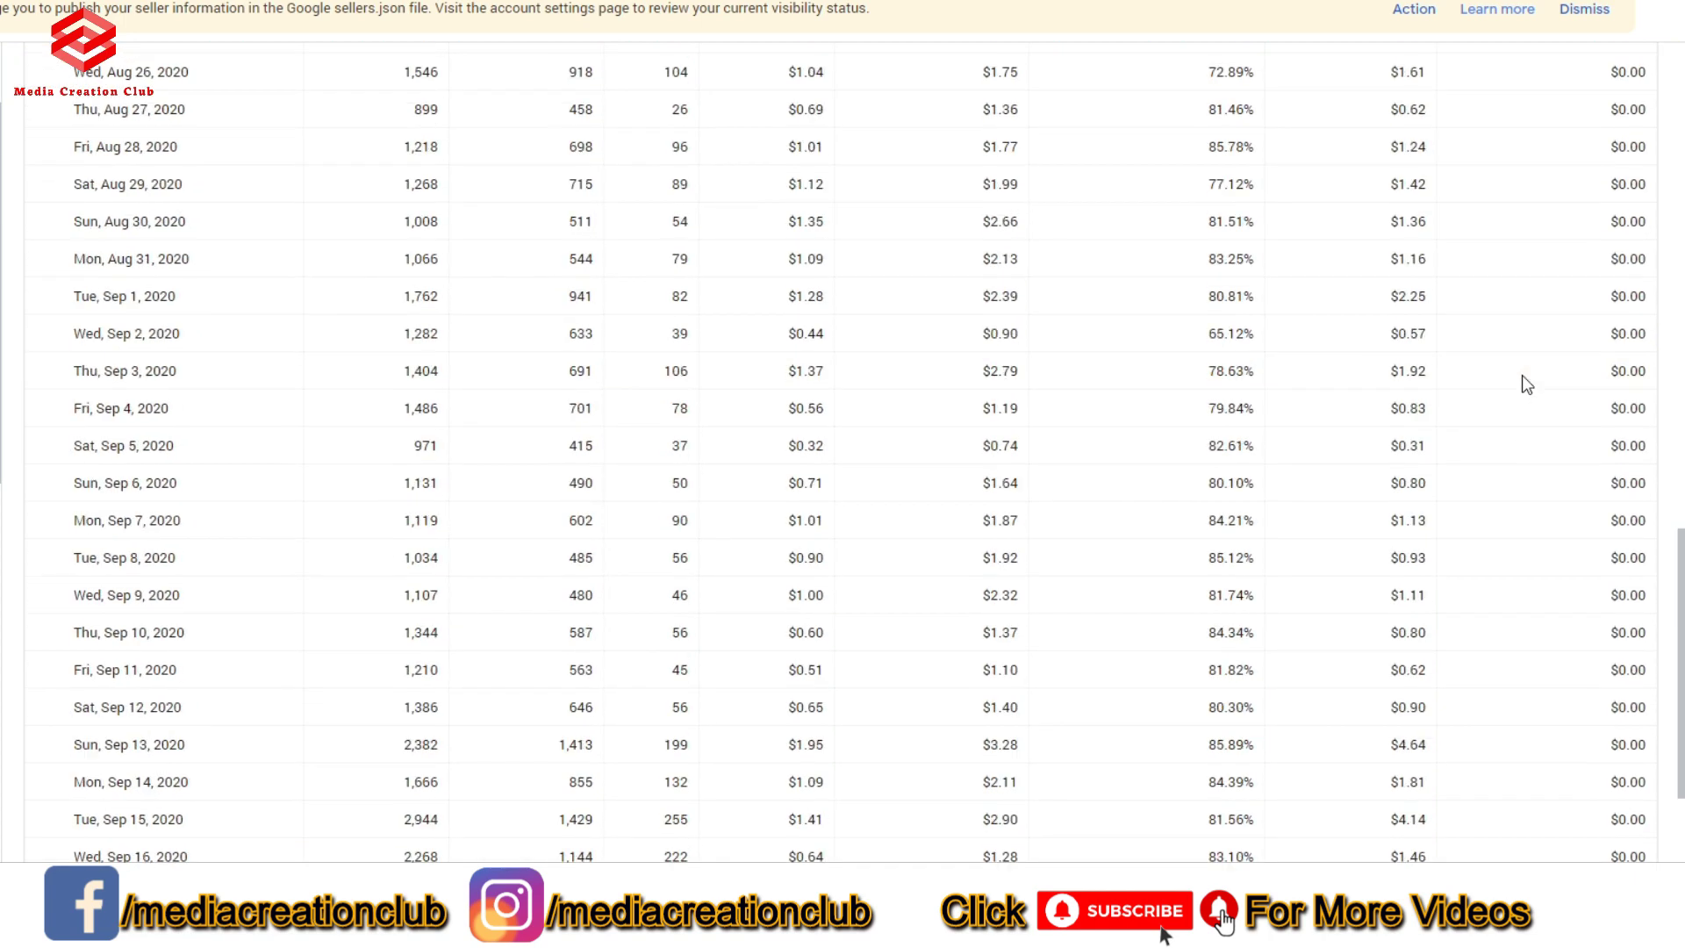